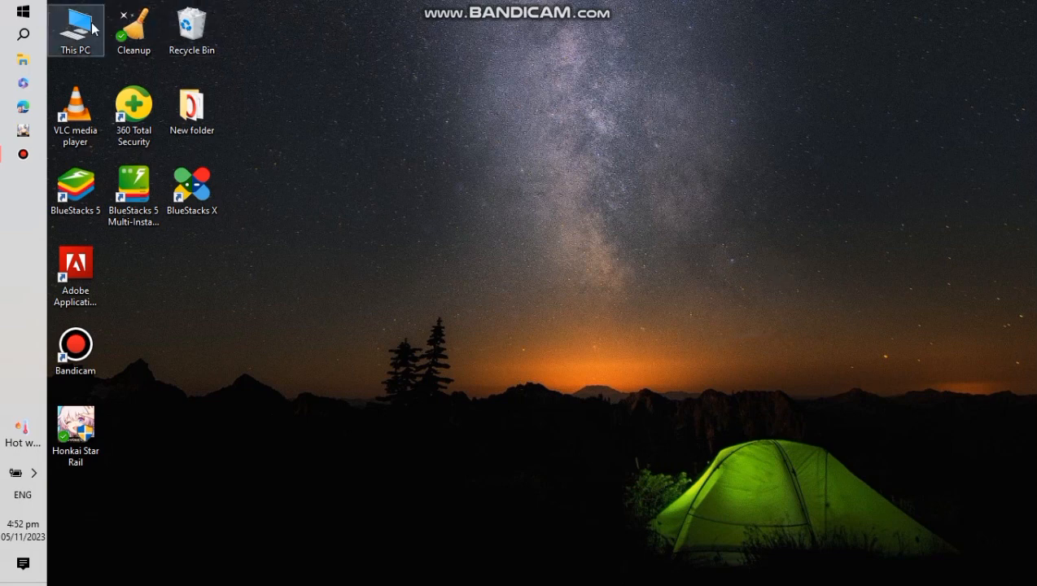
- Search for Word from the Start menu and launch it
{"action": "left_click", "coordinate": [23, 34]}
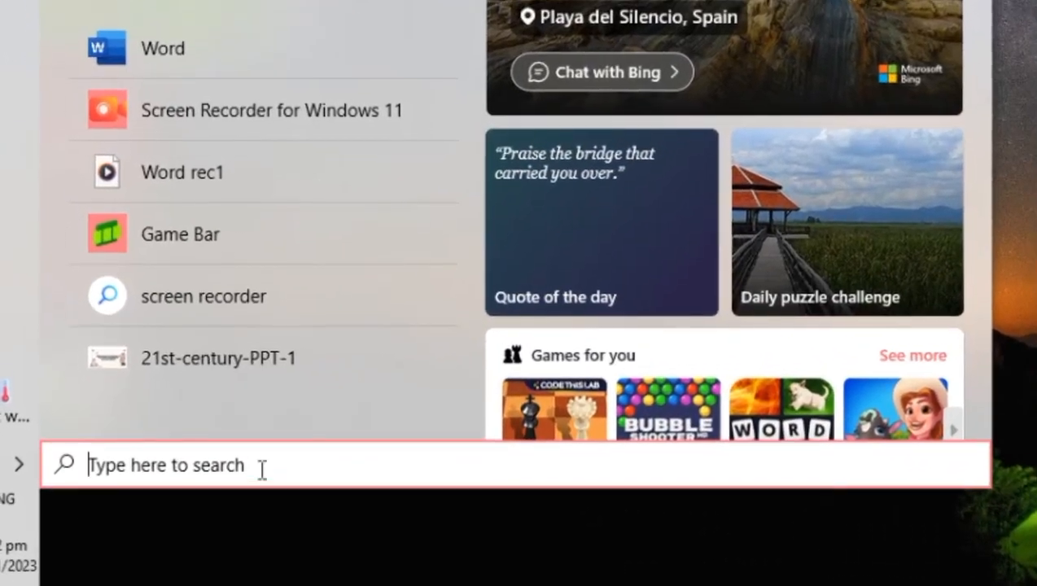
{"action": "type", "text": "w"}
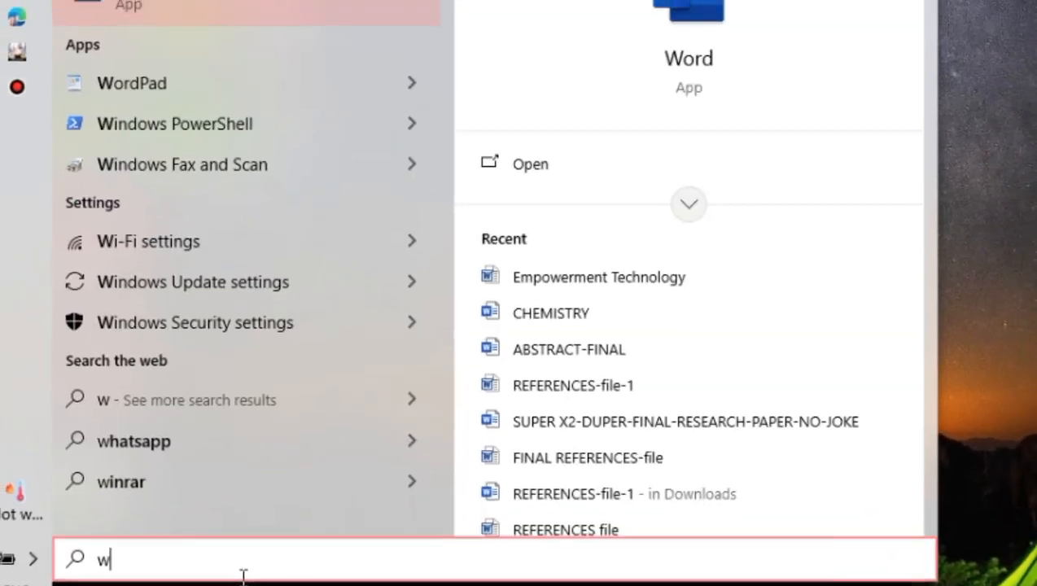
{"action": "type", "text": "o"}
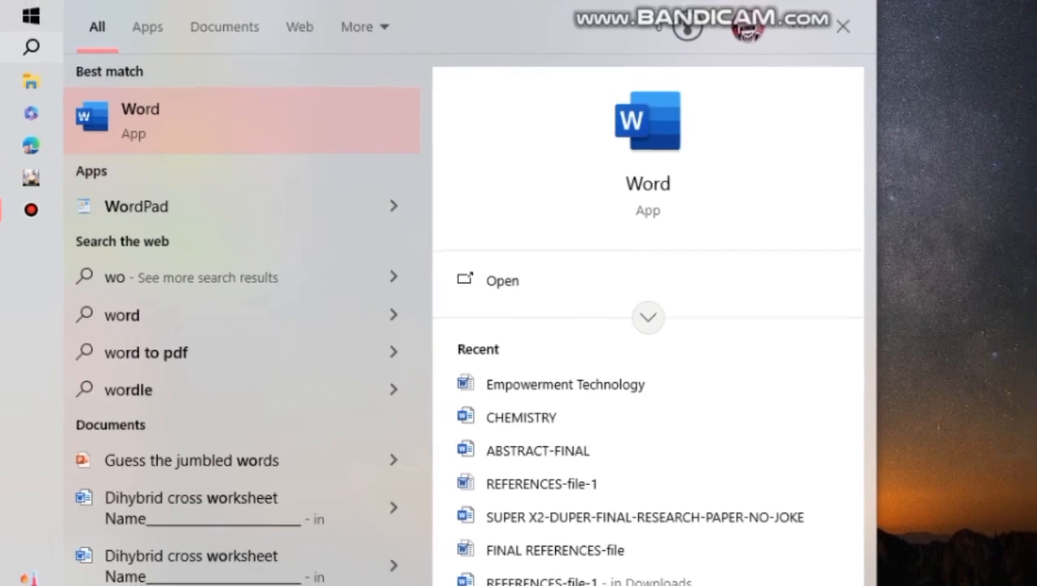
{"action": "left_click", "coordinate": [262, 102]}
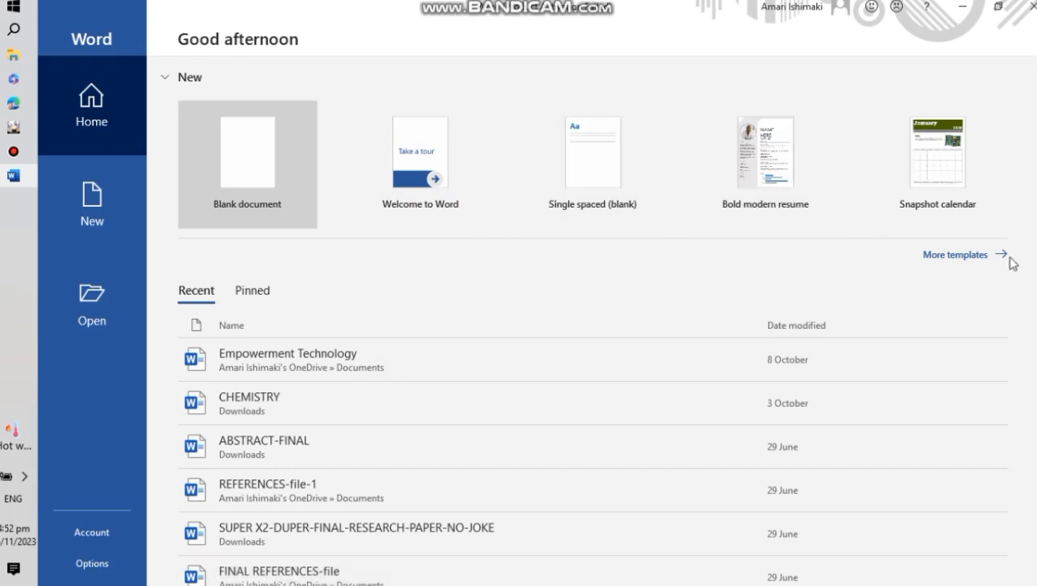
- Browse the extra templates in the gallery, then create a blank document
{"action": "left_click", "coordinate": [946, 256]}
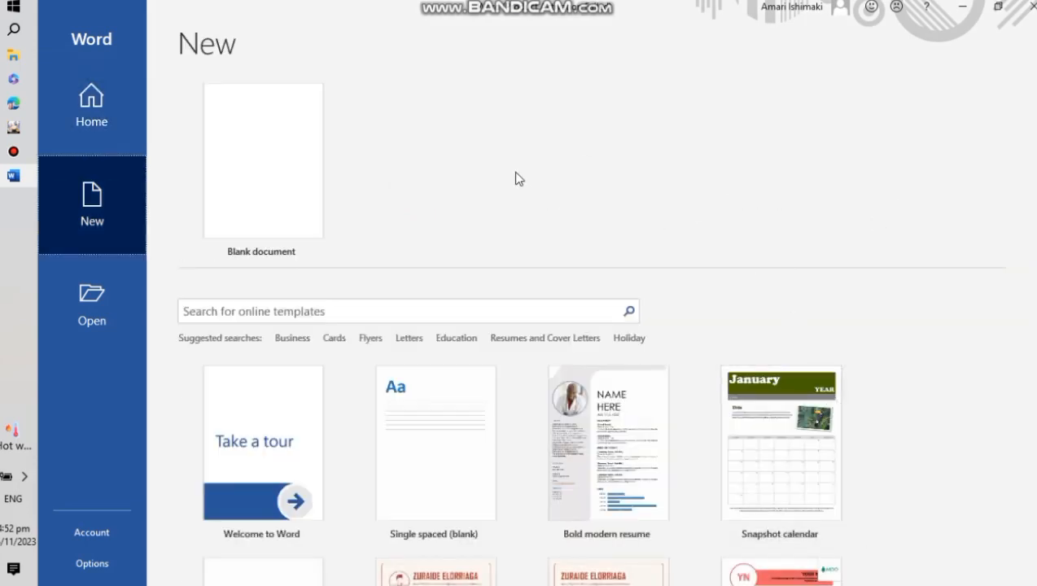
{"action": "scroll", "coordinate": [786, 461], "scroll_direction": "down", "scroll_amount": 3}
{"action": "scroll", "coordinate": [786, 461], "scroll_direction": "down", "scroll_amount": 5}
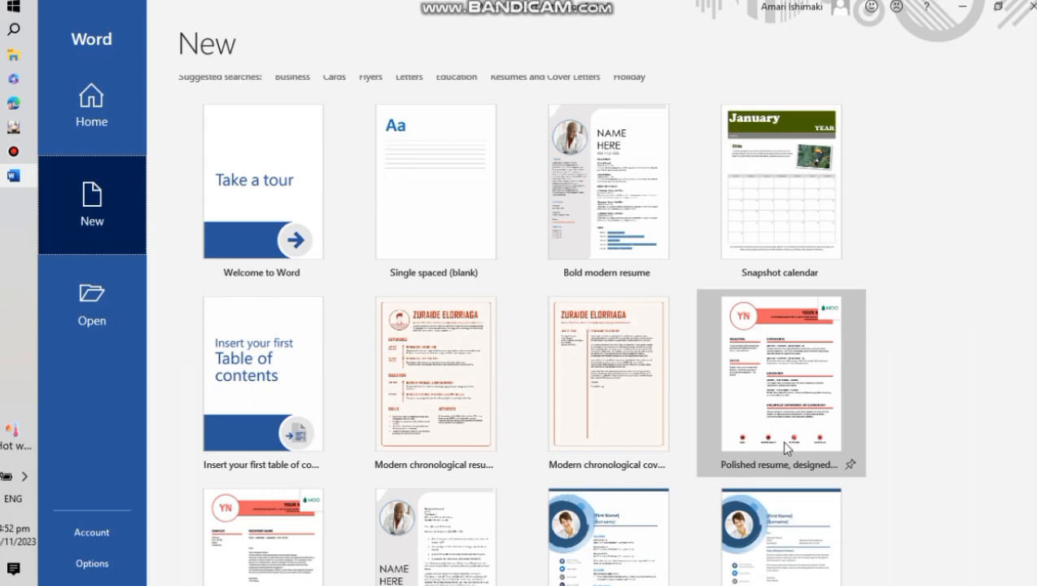
{"action": "scroll", "coordinate": [945, 446], "scroll_direction": "down", "scroll_amount": 8}
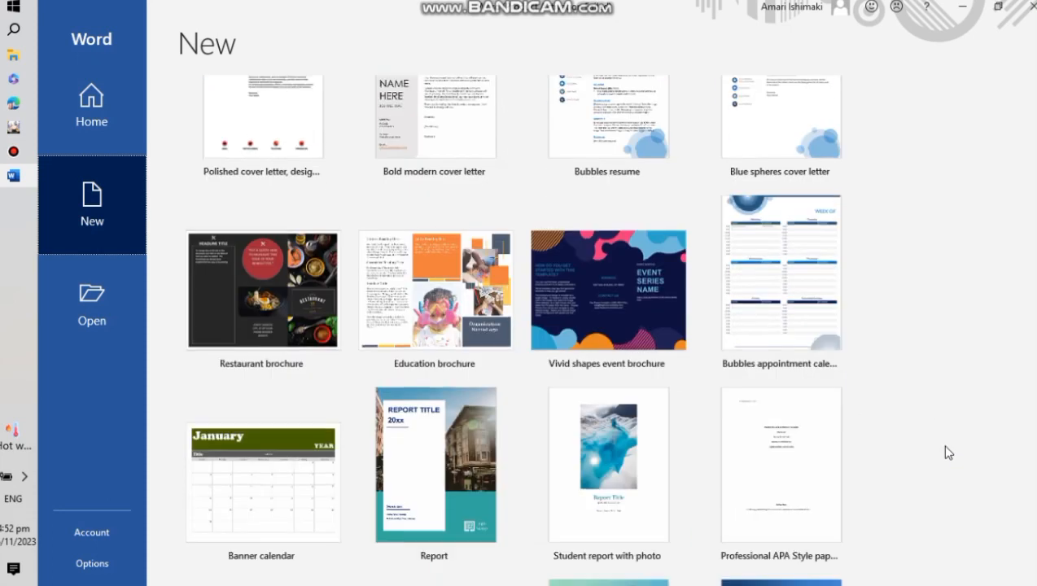
{"action": "scroll", "coordinate": [947, 451], "scroll_direction": "up", "scroll_amount": 15}
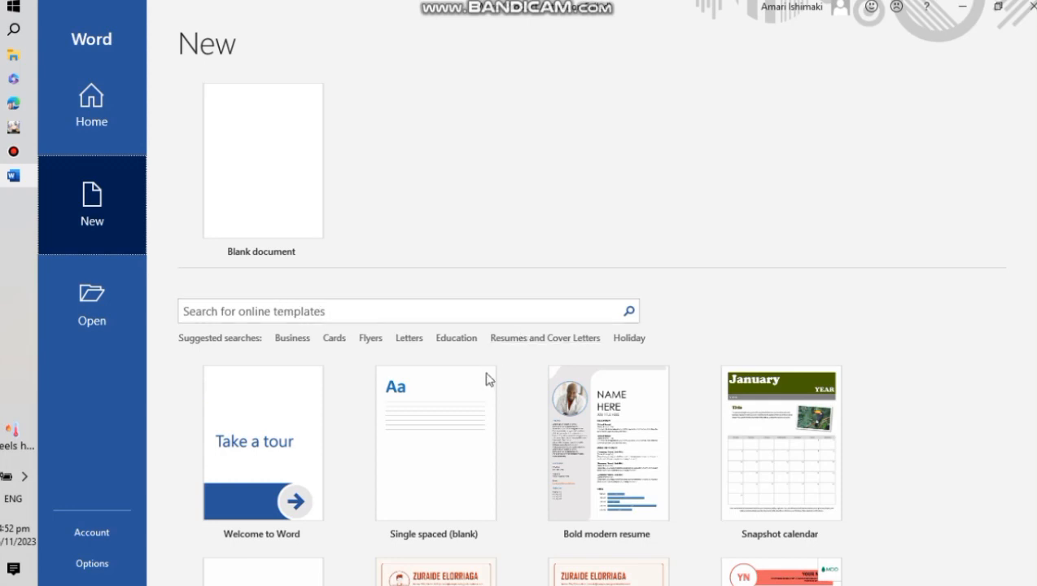
{"action": "left_click", "coordinate": [286, 181]}
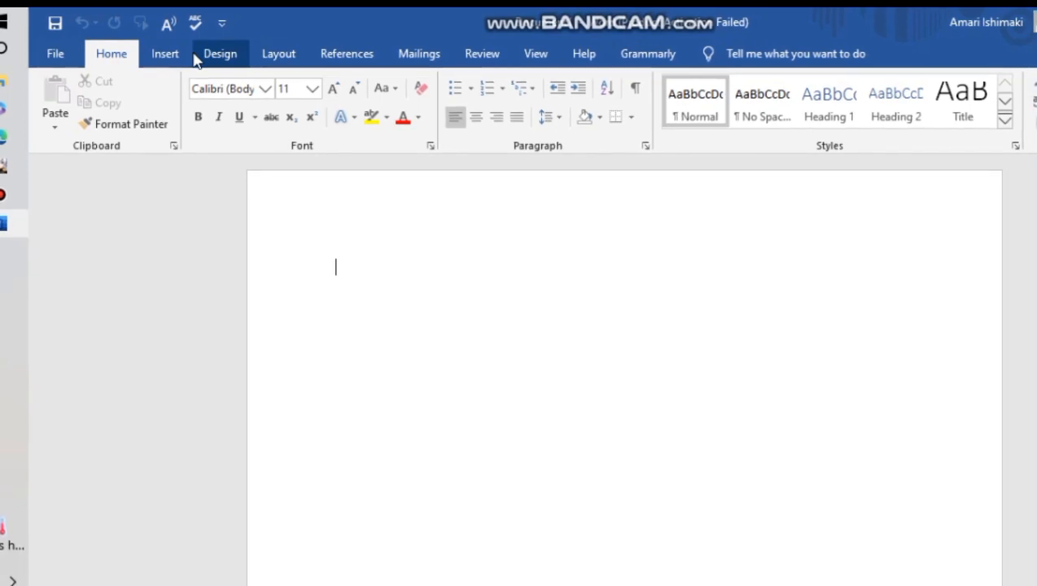
- Tour the ribbon tabs from Design through View, returning to Home
{"action": "left_click", "coordinate": [202, 56]}
{"action": "left_click", "coordinate": [177, 54]}
{"action": "left_click", "coordinate": [279, 55]}
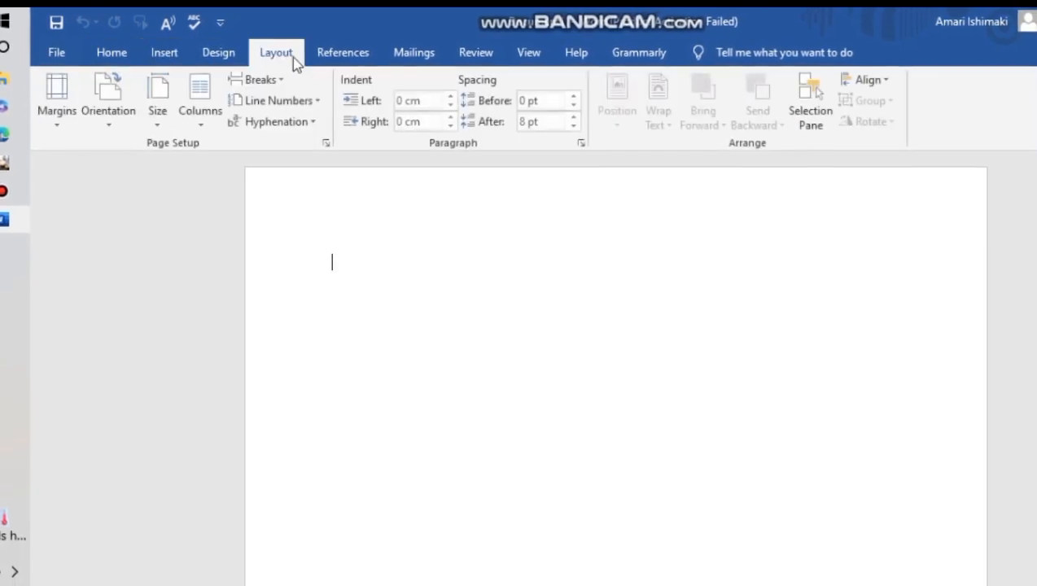
{"action": "left_click", "coordinate": [334, 57]}
{"action": "left_click", "coordinate": [409, 57]}
{"action": "left_click", "coordinate": [474, 58]}
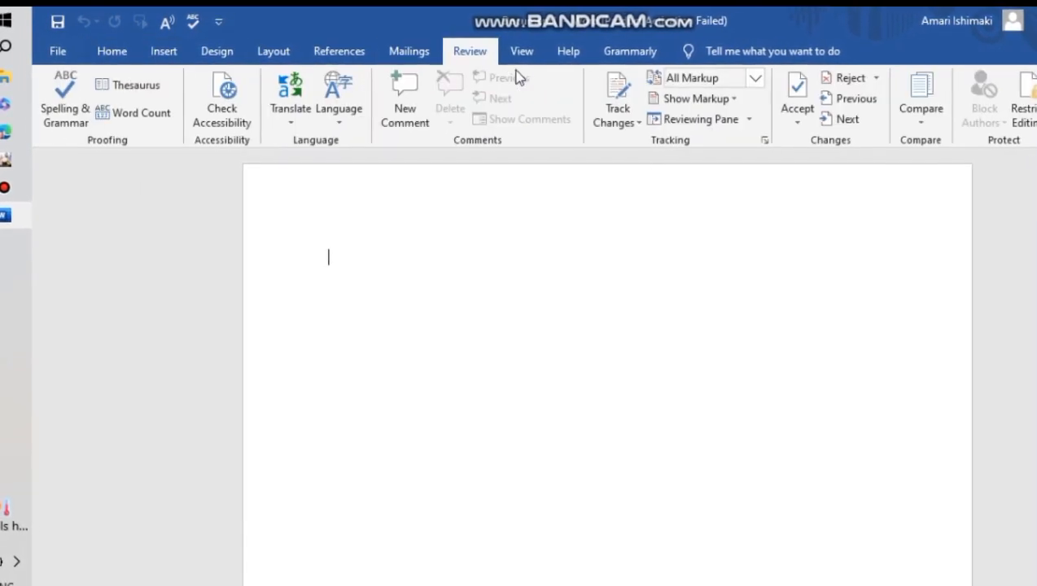
{"action": "left_click", "coordinate": [527, 59]}
{"action": "left_click", "coordinate": [118, 55]}
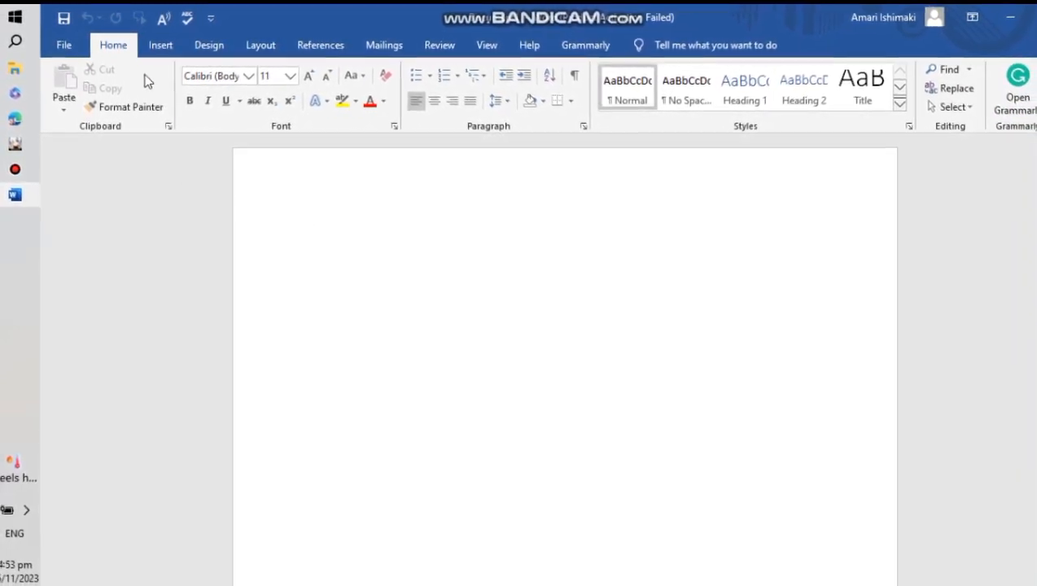
- Review the ribbon tabs again, revisiting Insert and Layout before returning to Home
{"action": "left_click", "coordinate": [250, 47]}
{"action": "left_click", "coordinate": [303, 45]}
{"action": "left_click", "coordinate": [371, 43]}
{"action": "left_click", "coordinate": [423, 42]}
{"action": "left_click", "coordinate": [473, 44]}
{"action": "left_click", "coordinate": [511, 43]}
{"action": "left_click", "coordinate": [552, 49]}
{"action": "left_click", "coordinate": [118, 48]}
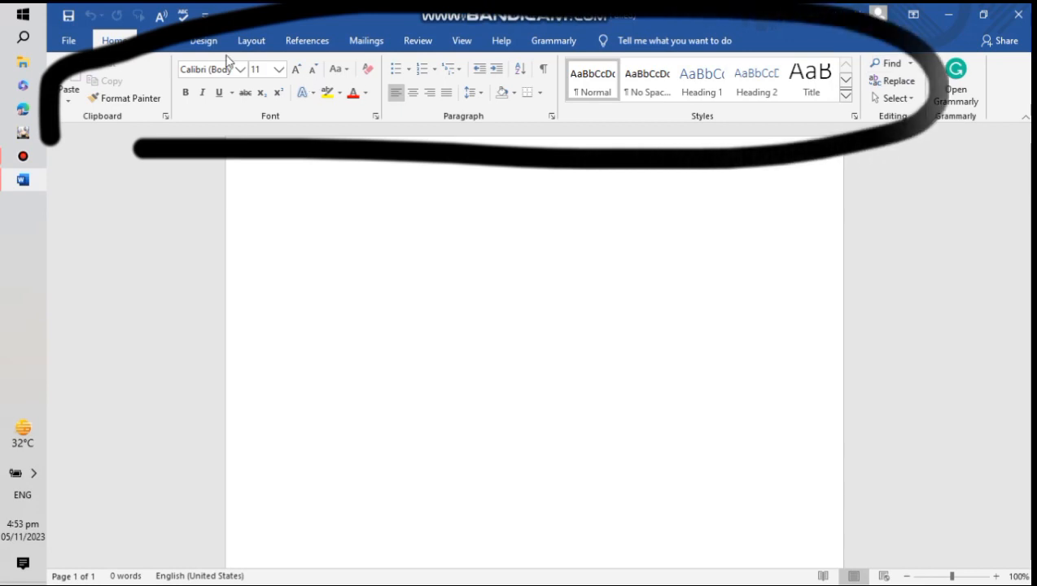
{"action": "left_click", "coordinate": [204, 39]}
{"action": "left_click", "coordinate": [158, 40]}
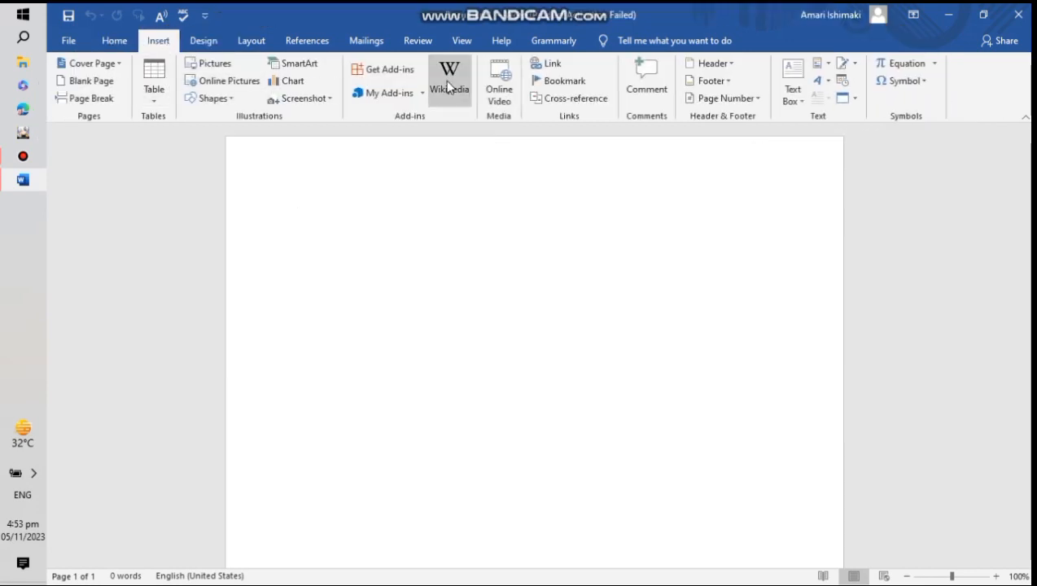
{"action": "left_click", "coordinate": [249, 40]}
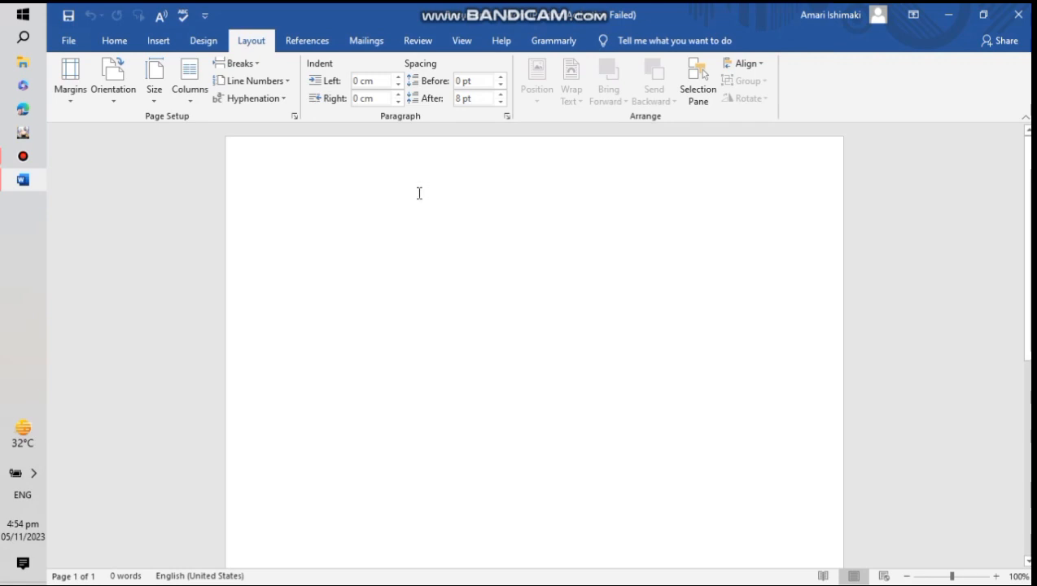
{"action": "left_click", "coordinate": [151, 43]}
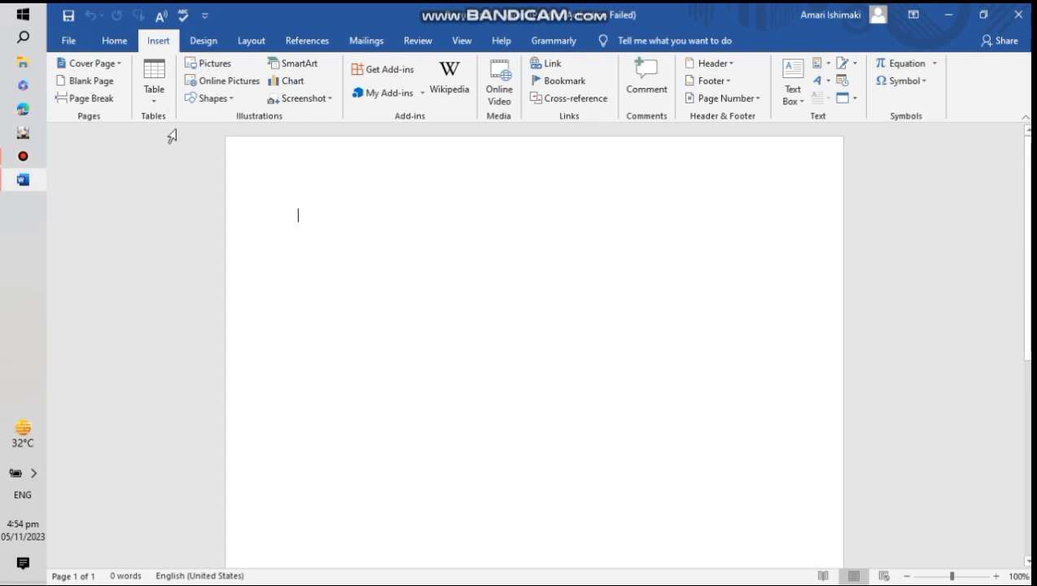
{"action": "left_click", "coordinate": [115, 42]}
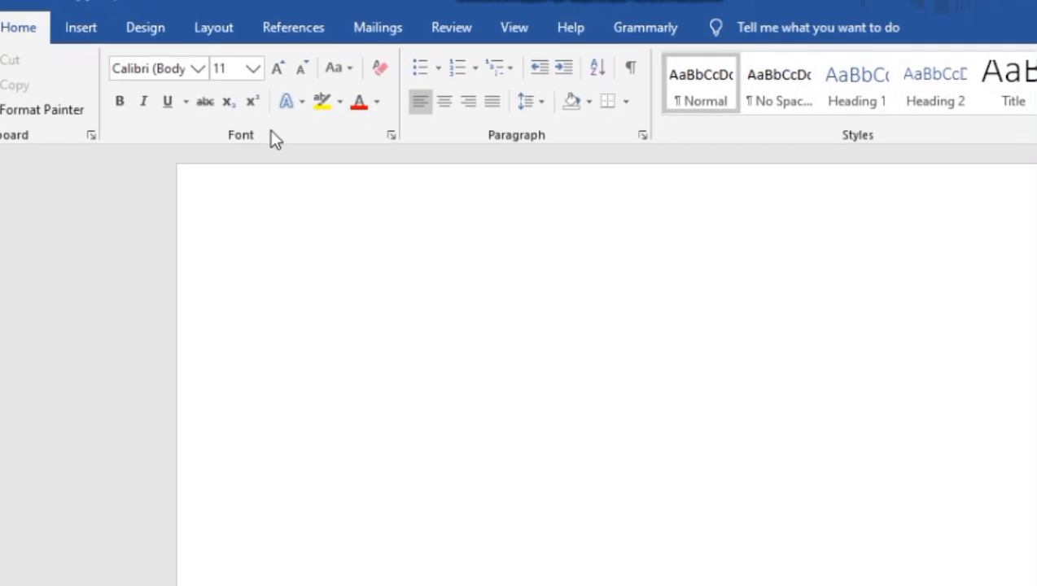
- Open and close the Font, Paragraph and Clipboard dialog launchers to inspect their options
{"action": "left_click", "coordinate": [376, 117]}
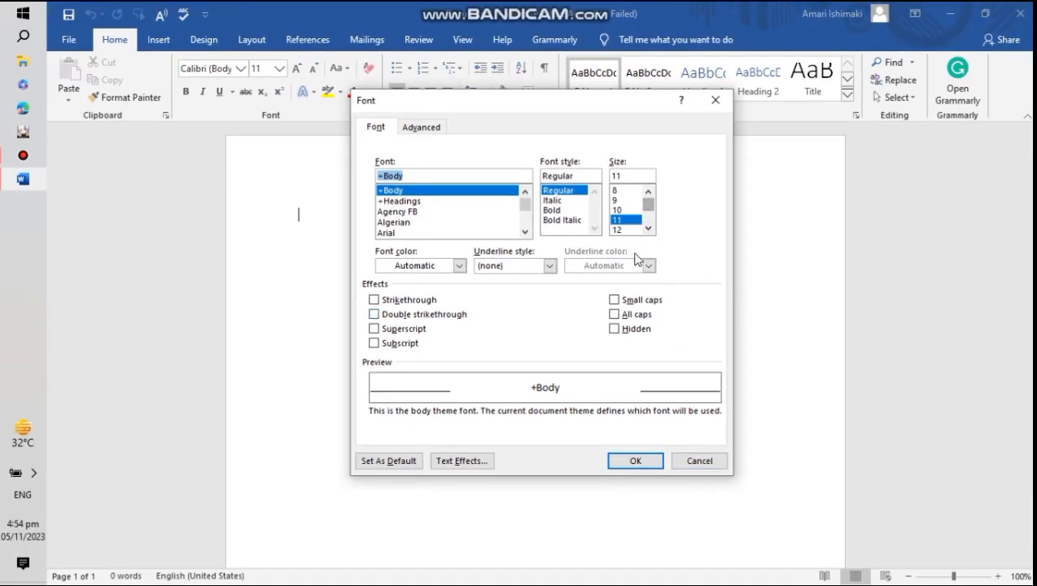
{"action": "left_click", "coordinate": [715, 100]}
{"action": "left_click", "coordinate": [553, 118]}
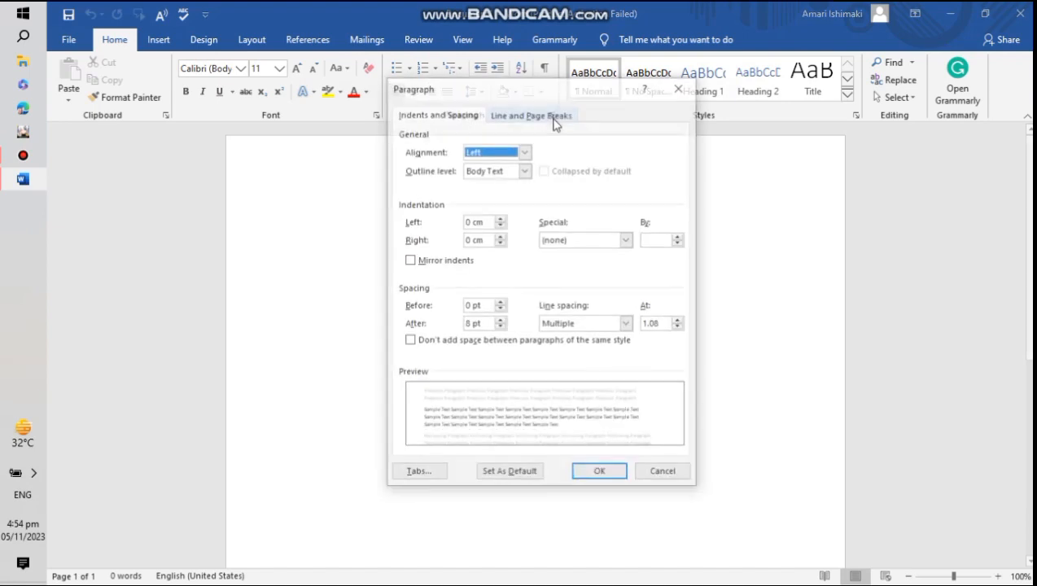
{"action": "left_click", "coordinate": [678, 85]}
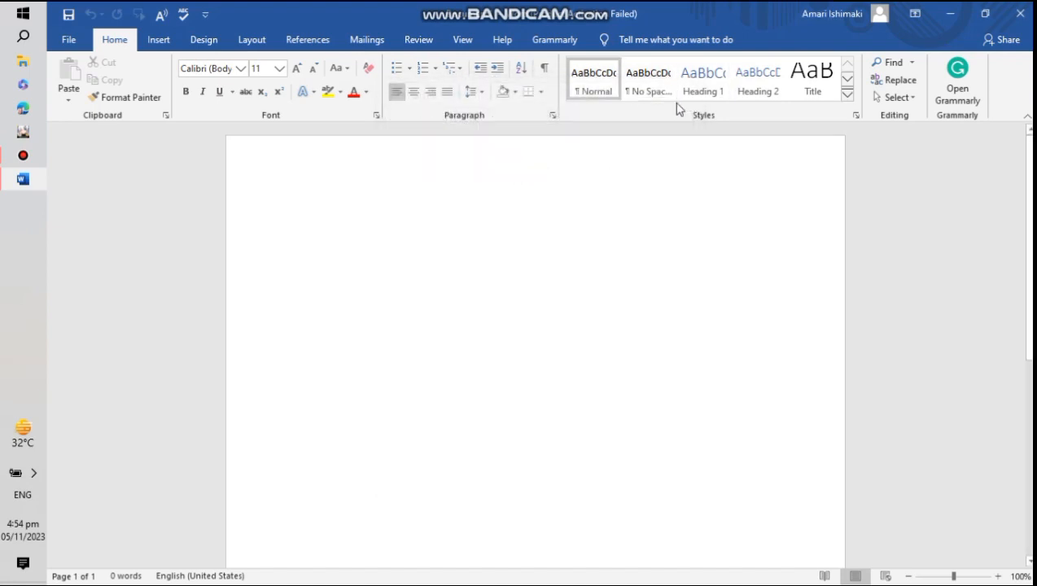
{"action": "left_click", "coordinate": [166, 117]}
{"action": "left_click", "coordinate": [235, 141]}
{"action": "left_click", "coordinate": [376, 115]}
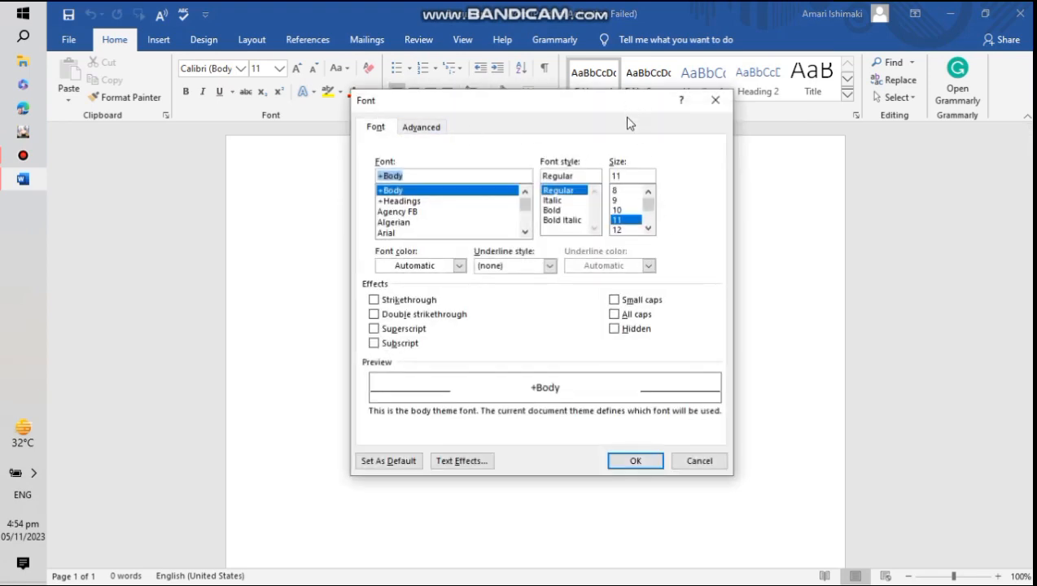
{"action": "scroll", "coordinate": [489, 215], "scroll_direction": "down", "scroll_amount": 12}
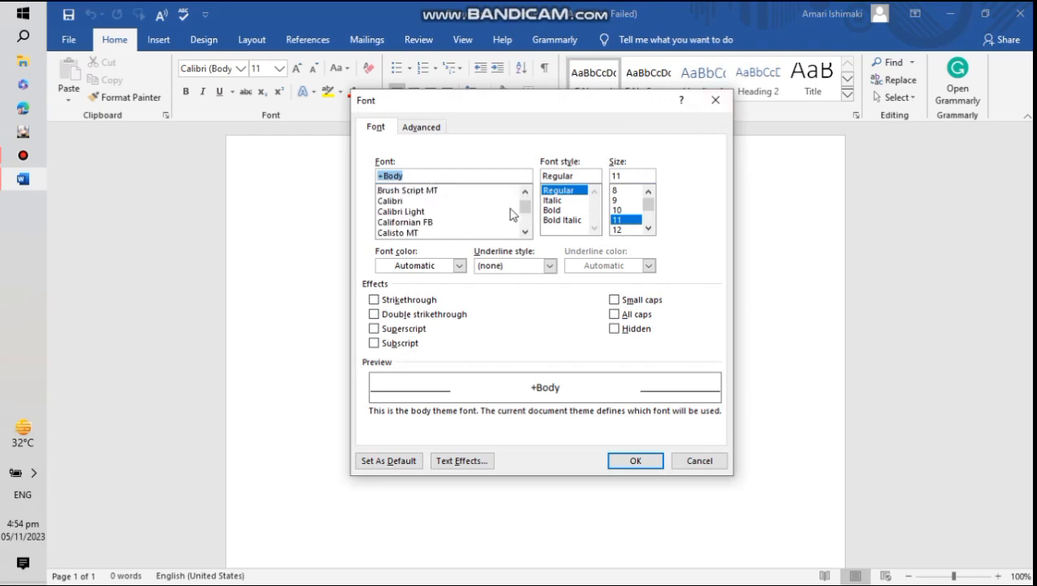
{"action": "left_click", "coordinate": [712, 101]}
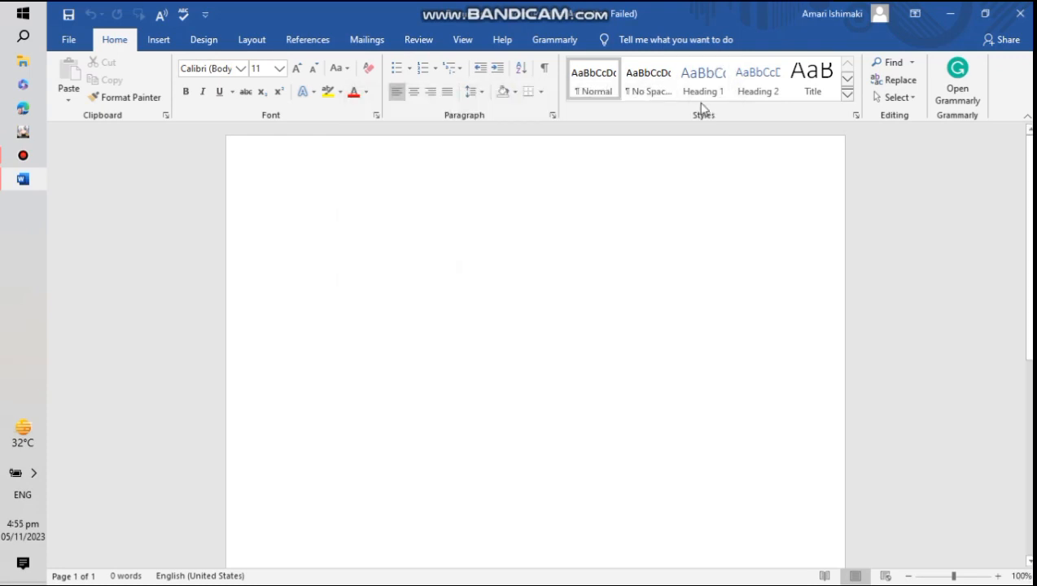
- Open the Styles pane, scroll through its list of styles, and close it
{"action": "left_click", "coordinate": [856, 115]}
{"action": "scroll", "coordinate": [477, 305], "scroll_direction": "down", "scroll_amount": 3}
{"action": "scroll", "coordinate": [477, 305], "scroll_direction": "down", "scroll_amount": 2}
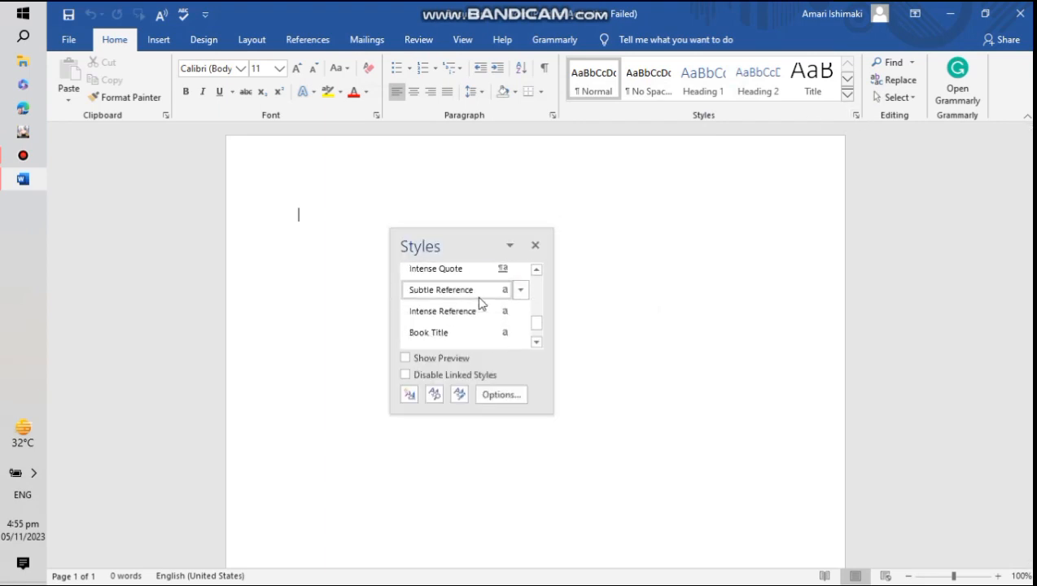
{"action": "scroll", "coordinate": [479, 301], "scroll_direction": "up", "scroll_amount": 2}
{"action": "scroll", "coordinate": [482, 303], "scroll_direction": "down", "scroll_amount": 1}
{"action": "scroll", "coordinate": [482, 303], "scroll_direction": "down", "scroll_amount": 2}
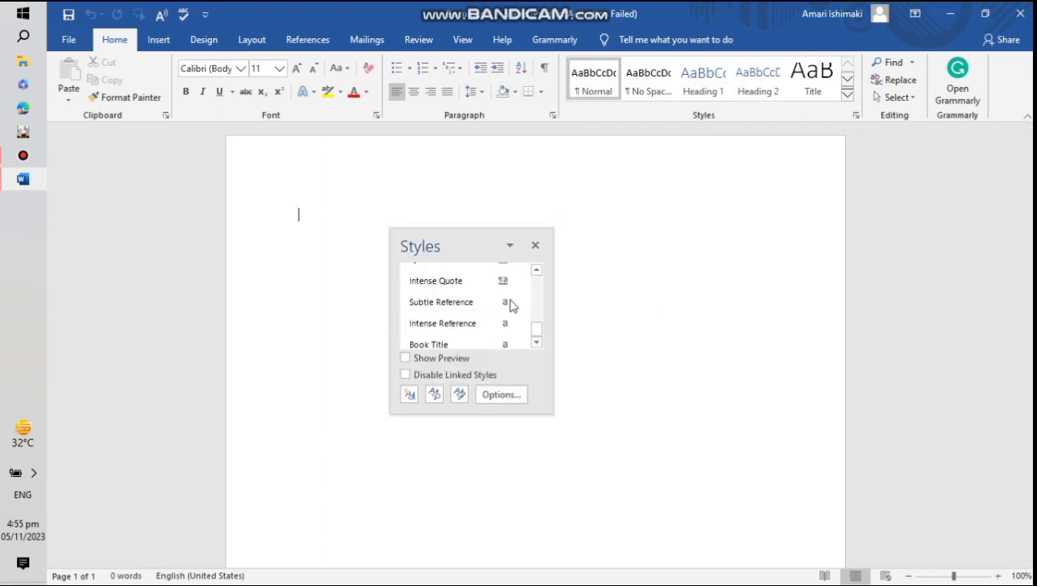
{"action": "left_click", "coordinate": [536, 245]}
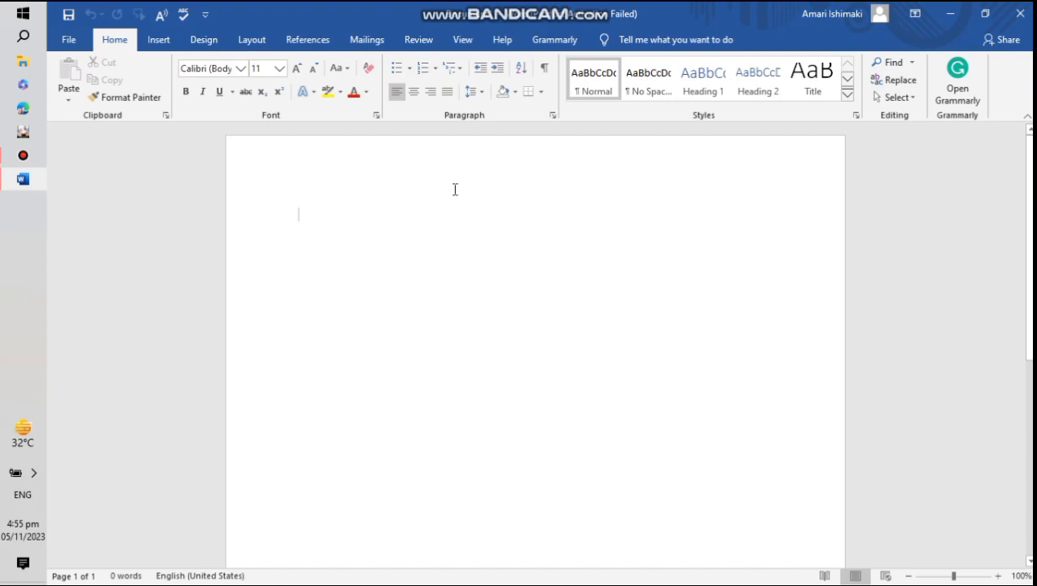
- Type Name followed by an underline blank on the first line of the page
{"action": "scroll", "coordinate": [468, 212], "scroll_direction": "down", "scroll_amount": 1}
{"action": "scroll", "coordinate": [468, 213], "scroll_direction": "up", "scroll_amount": 2}
{"action": "mouse_move", "coordinate": [953, 576]}
{"action": "left_mouse_down"}
{"action": "mouse_move", "coordinate": [963, 578]}
{"action": "mouse_move", "coordinate": [951, 581]}
{"action": "left_mouse_up"}
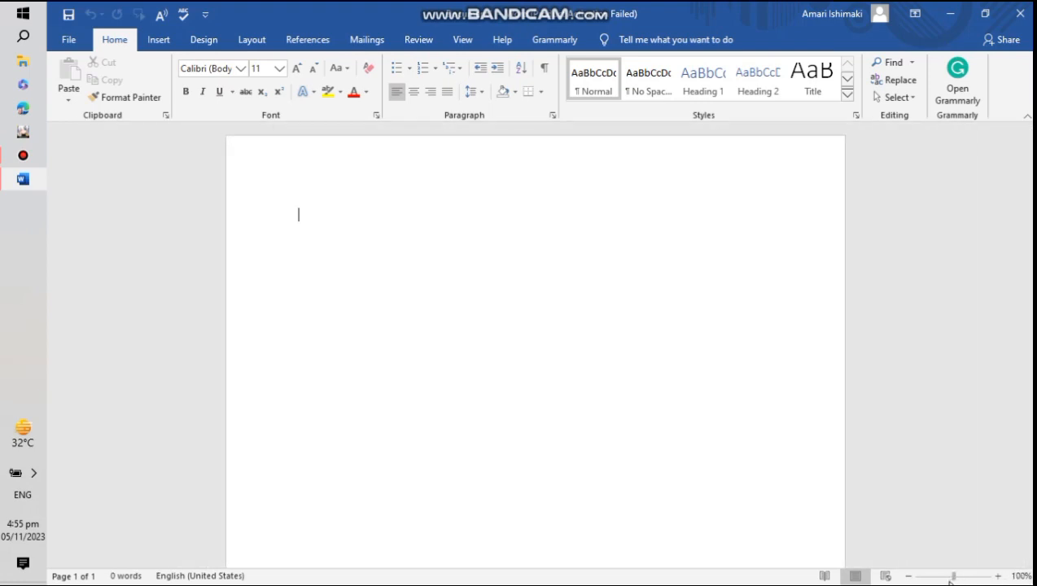
{"action": "left_click", "coordinate": [997, 576]}
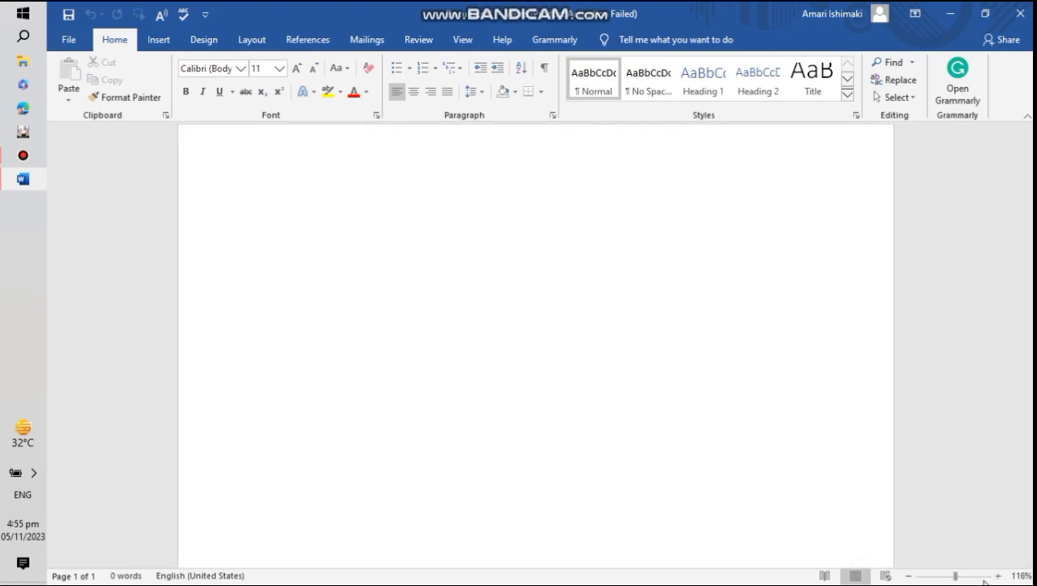
{"action": "left_click", "coordinate": [997, 577]}
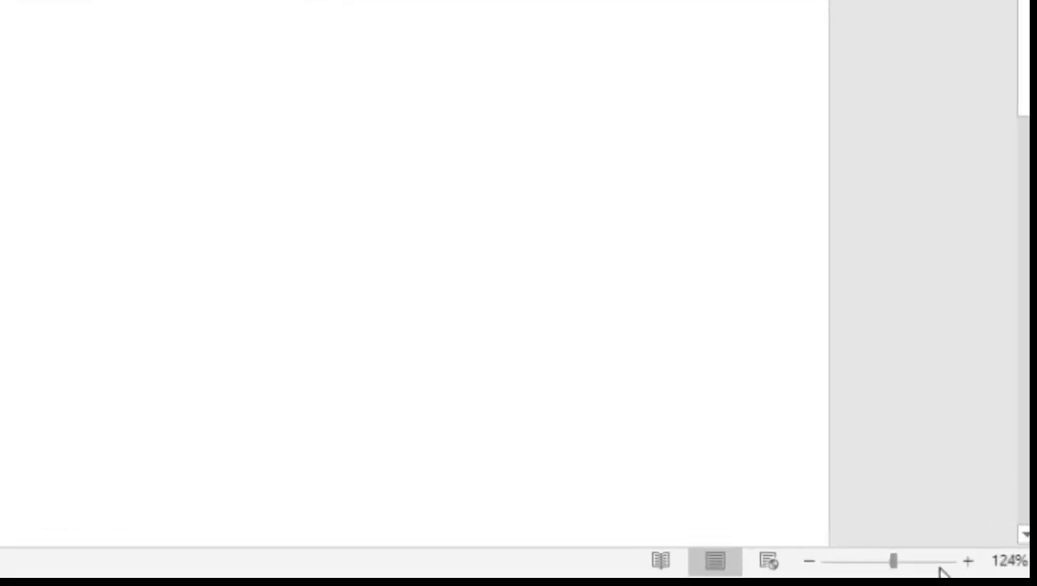
{"action": "left_click", "coordinate": [983, 568]}
{"action": "left_click", "coordinate": [983, 568]}
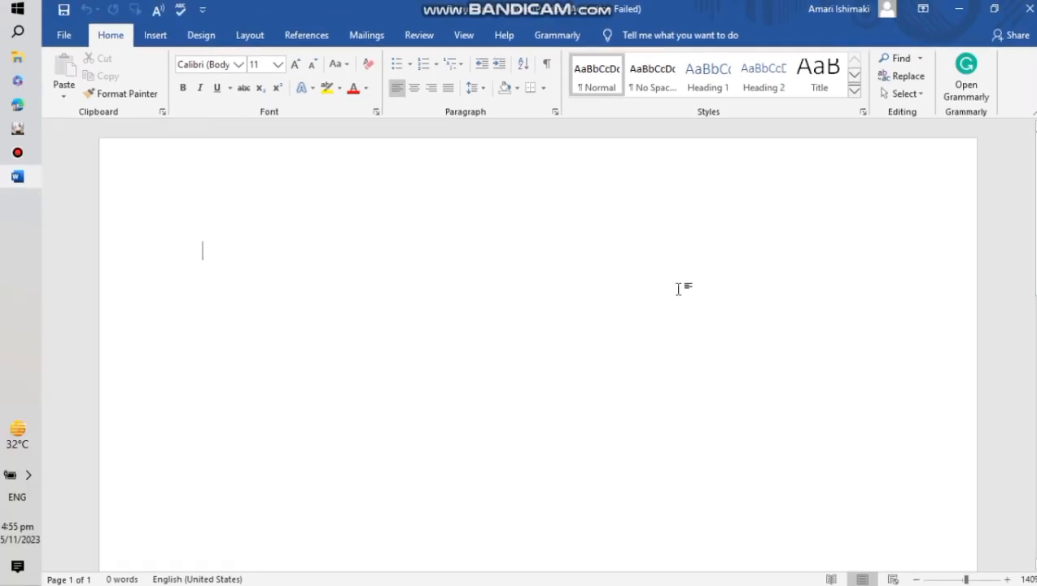
{"action": "right_click", "coordinate": [786, 310]}
{"action": "left_click", "coordinate": [692, 340]}
{"action": "type", "text": "Name"}
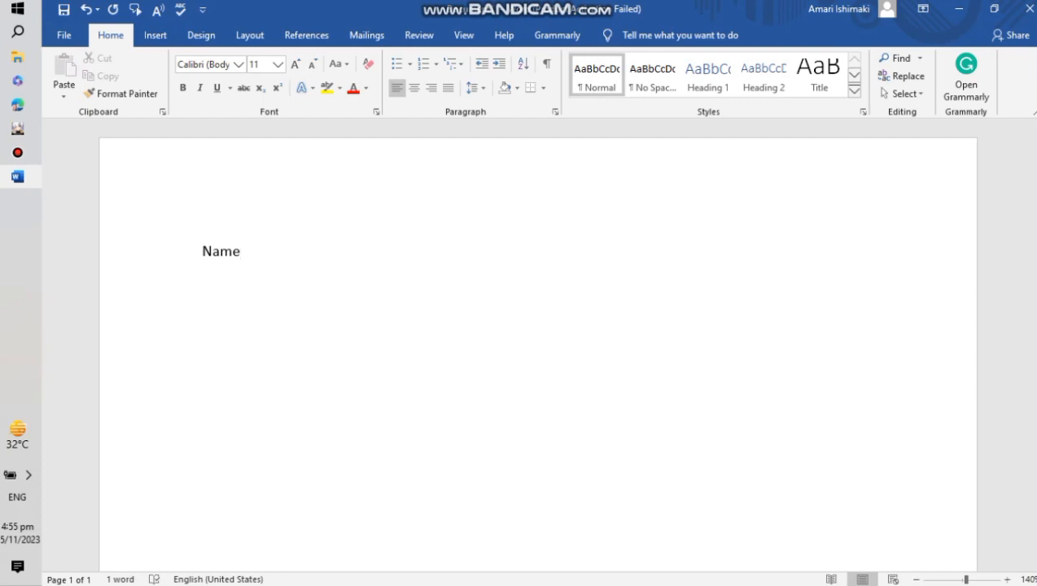
{"action": "type", "text": "_______________ "}
{"action": "type", "text": "Subjec"}
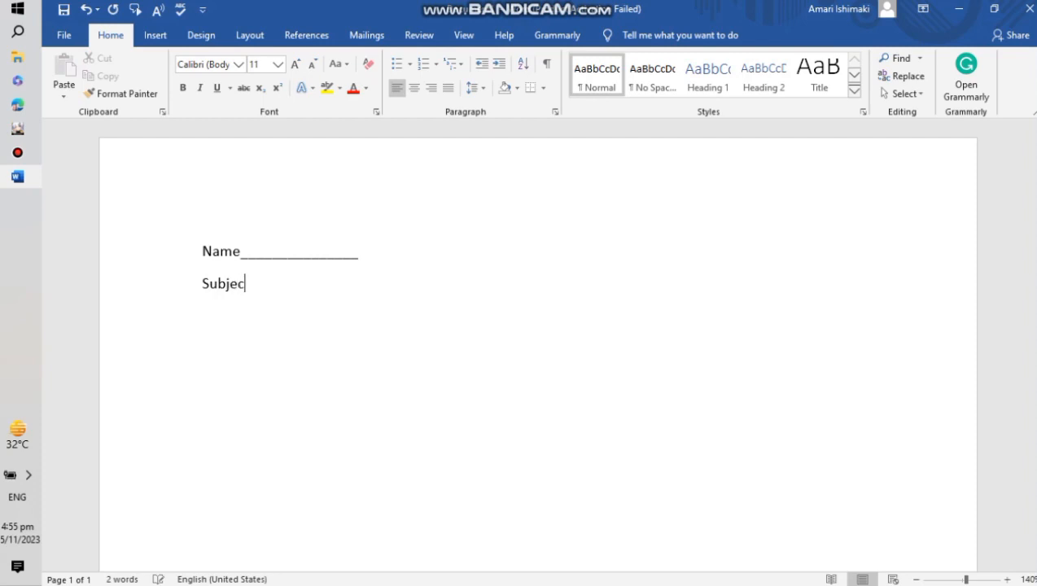
{"action": "type", "text": "t__________ "}
{"action": "type", "text": "The P"}
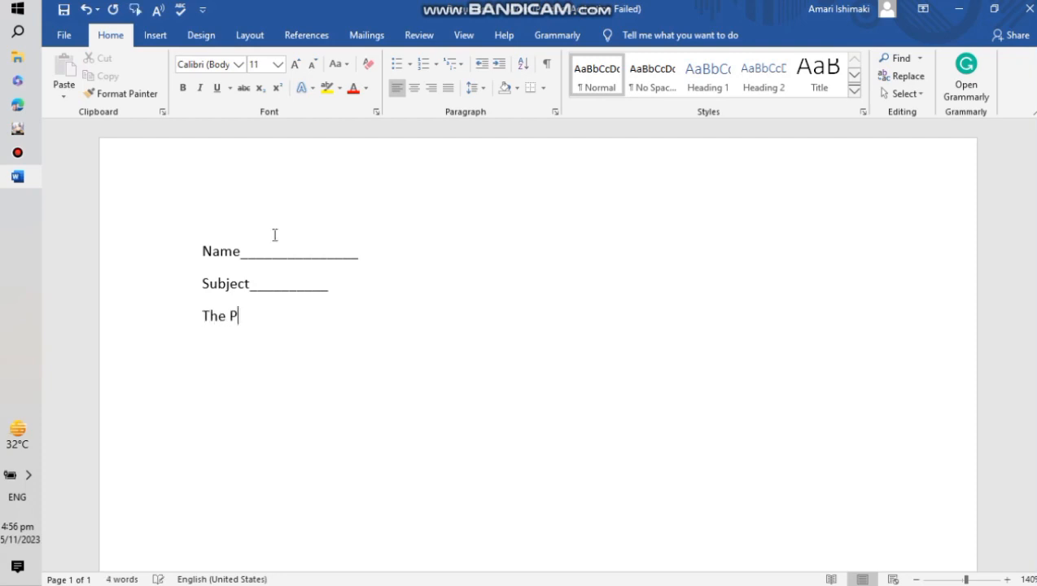
- Type Subject__________ on the next line and the title The Parts Of Speech below it
{"action": "type", "text": "Of"}
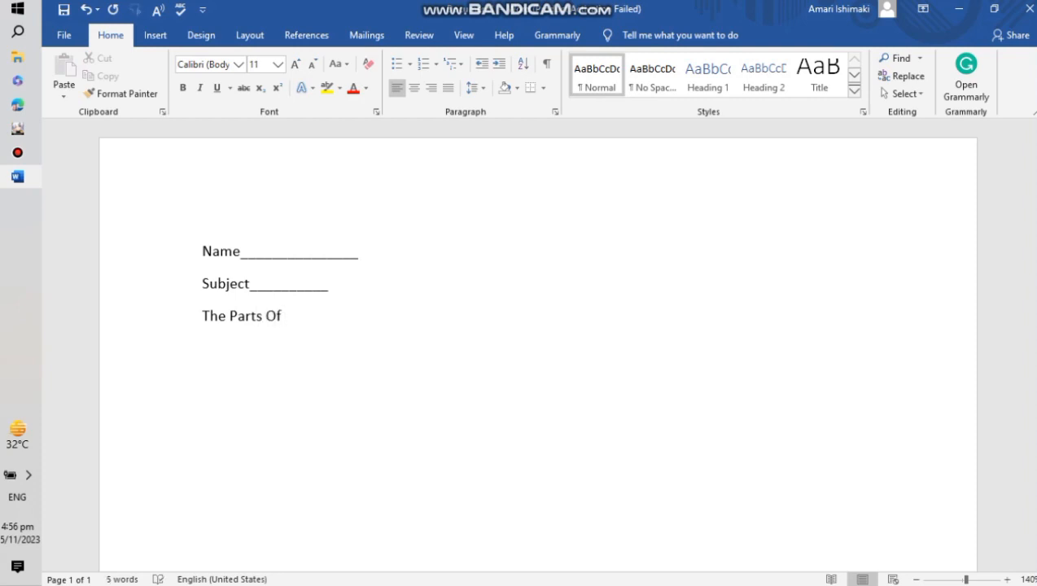
{"action": "type", "text": " Sp"}
{"action": "left_click", "coordinate": [205, 319]}
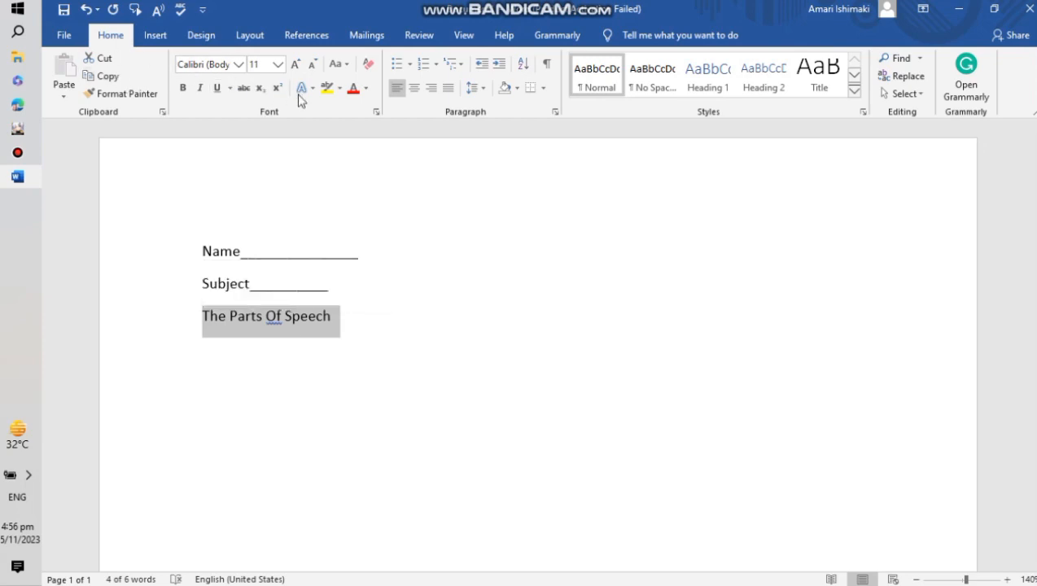
{"action": "left_click", "coordinate": [414, 90]}
{"action": "left_click", "coordinate": [182, 88]}
{"action": "left_click", "coordinate": [217, 88]}
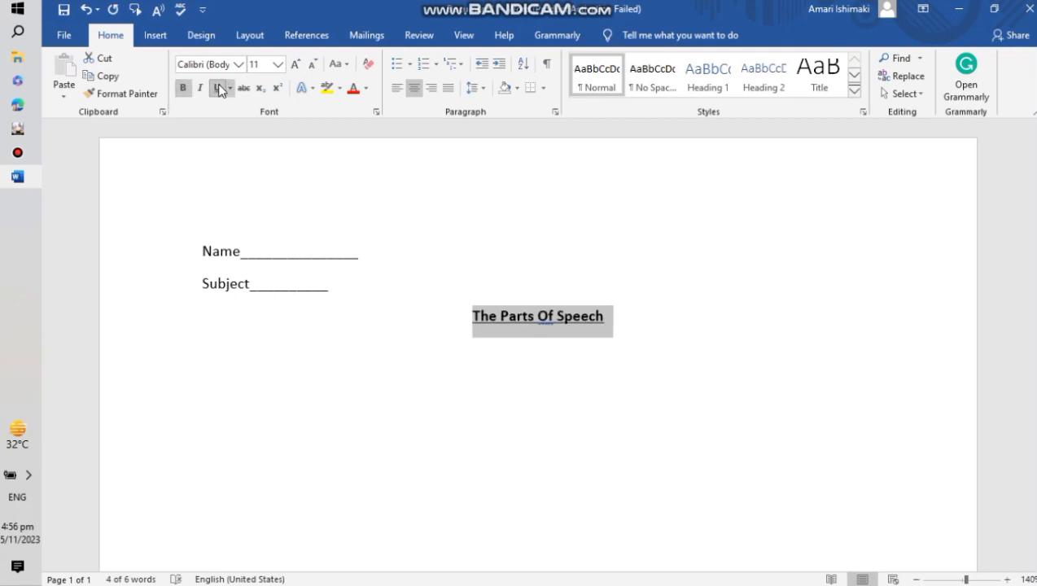
{"action": "left_click", "coordinate": [278, 65]}
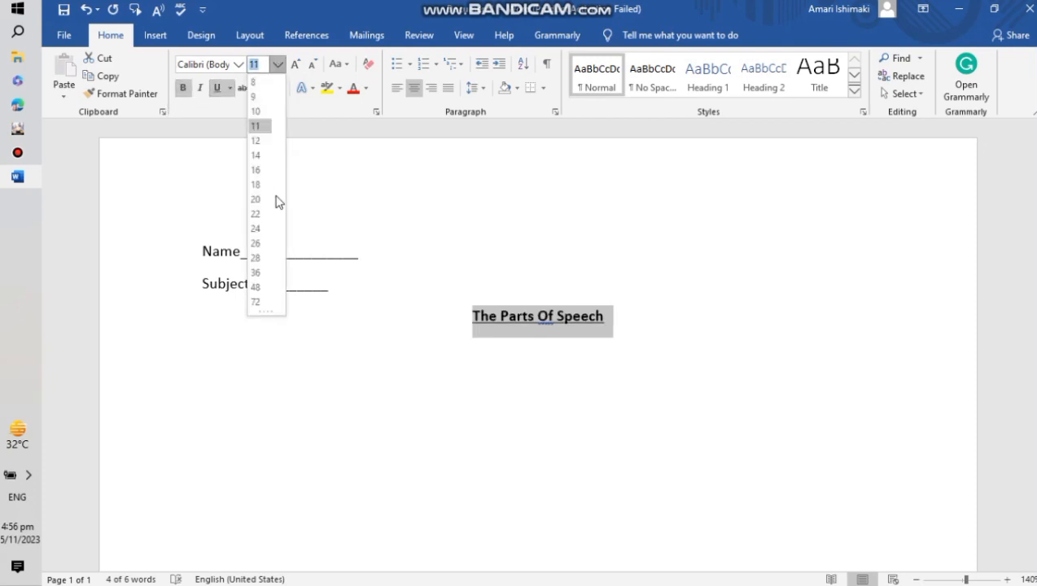
{"action": "left_click", "coordinate": [256, 200]}
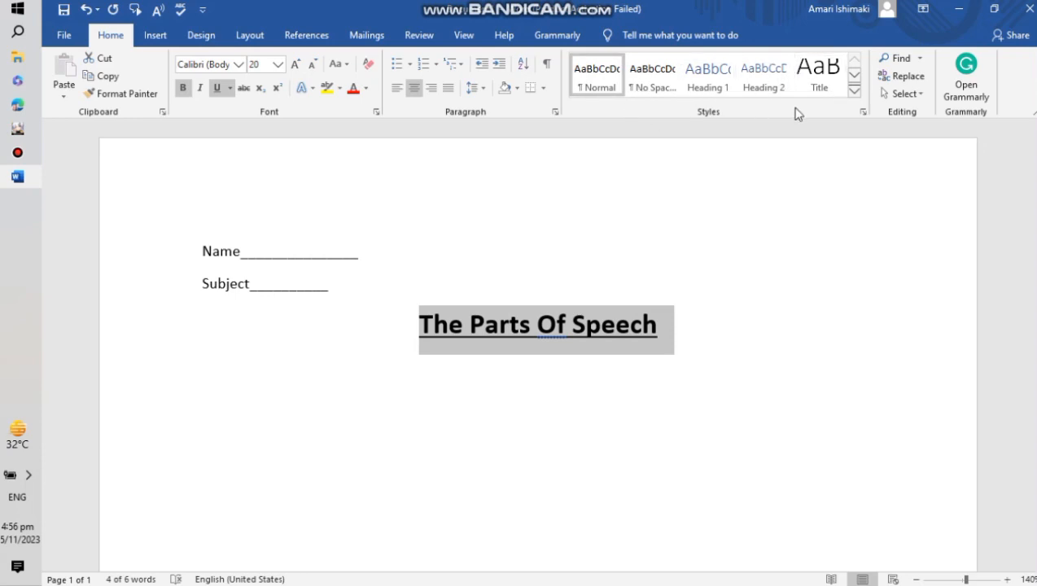
{"action": "left_click", "coordinate": [86, 11]}
{"action": "left_click", "coordinate": [86, 11]}
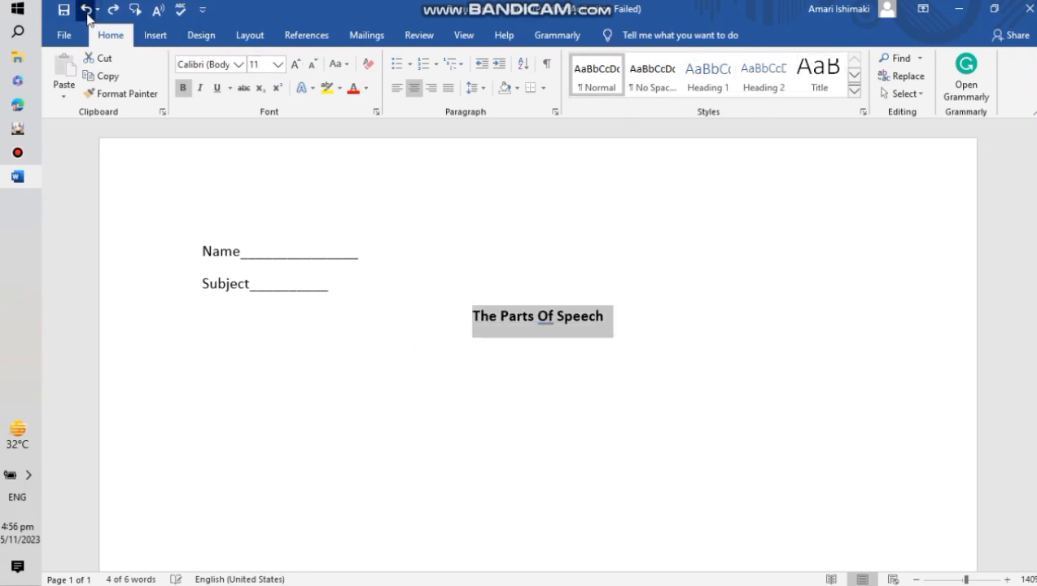
{"action": "left_click", "coordinate": [86, 11]}
{"action": "left_click", "coordinate": [86, 10]}
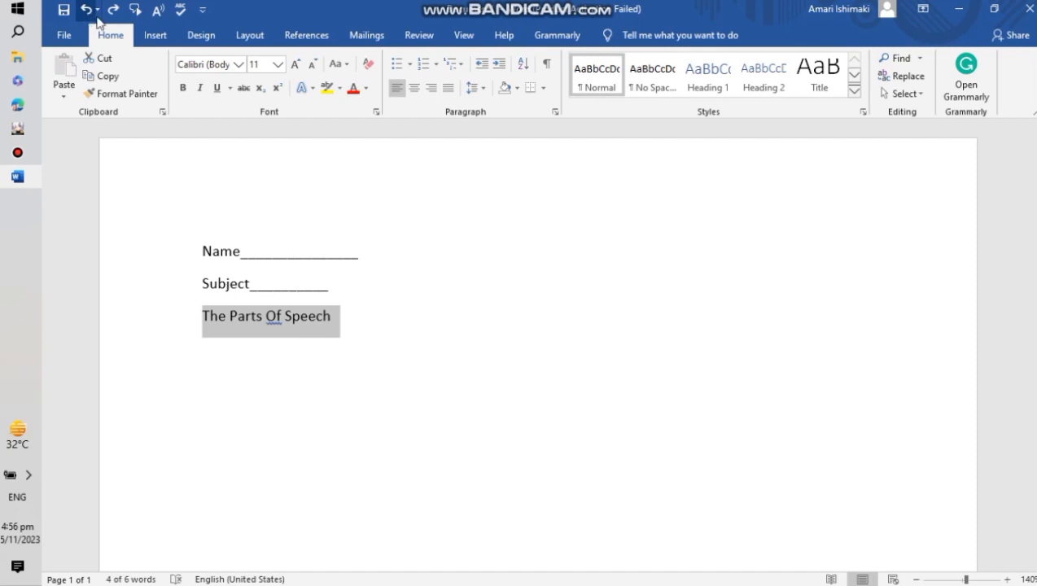
- Apply the Title style to the heading line The Parts Of Speech
{"action": "left_click", "coordinate": [522, 293]}
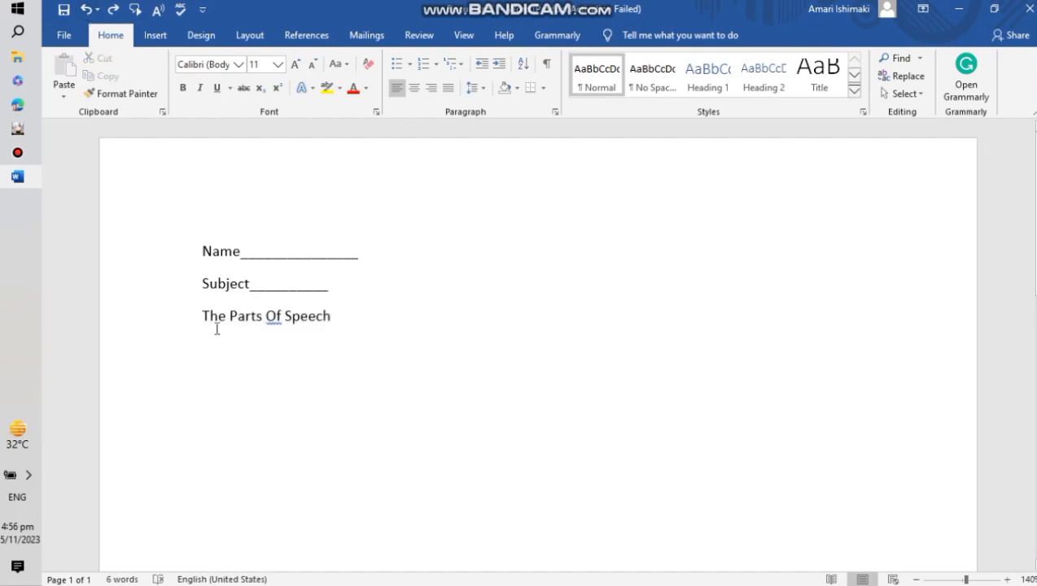
{"action": "triple_click", "coordinate": [321, 315]}
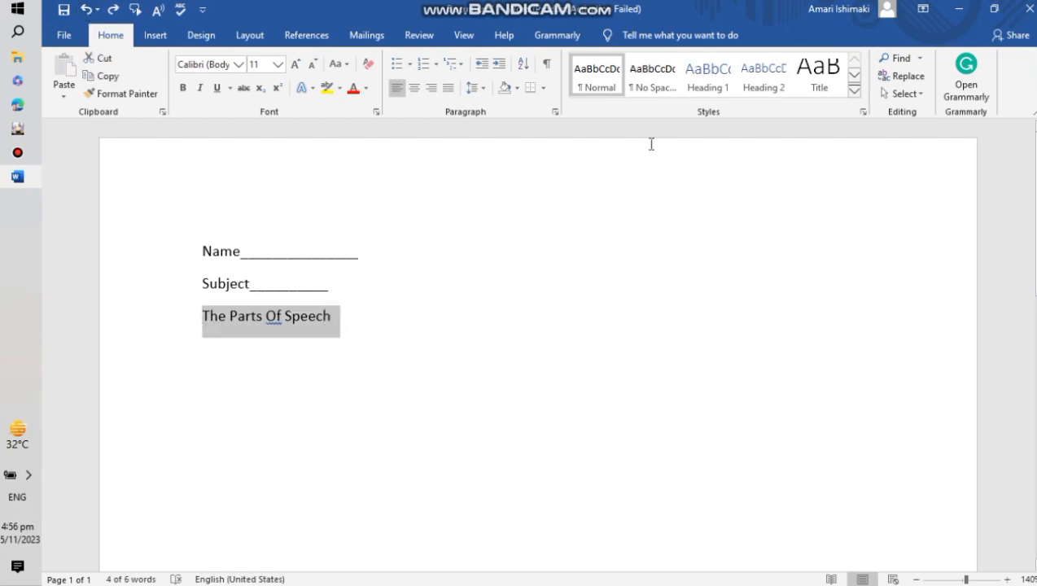
{"action": "left_click", "coordinate": [723, 77]}
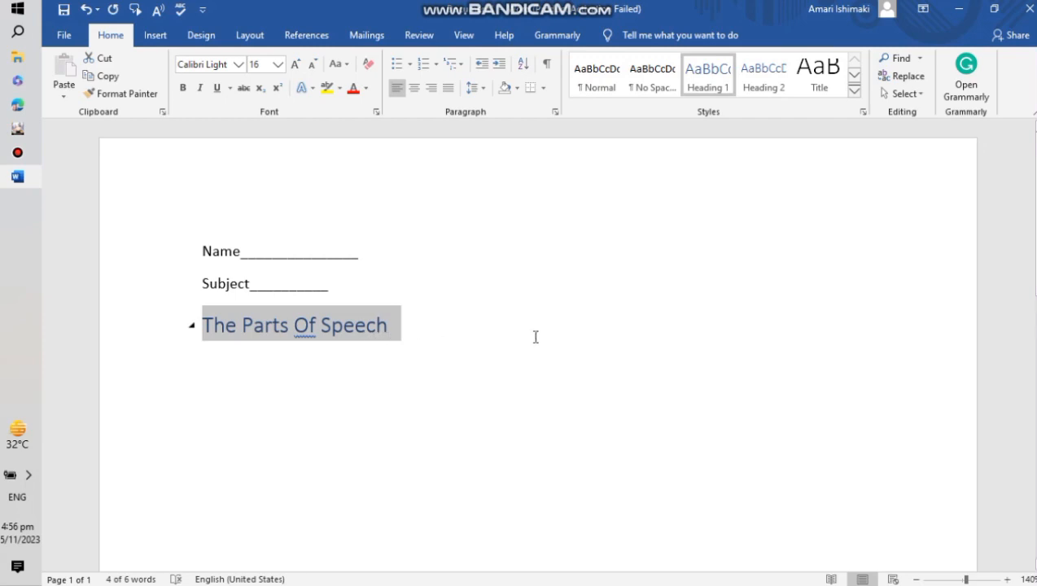
{"action": "left_click", "coordinate": [854, 92]}
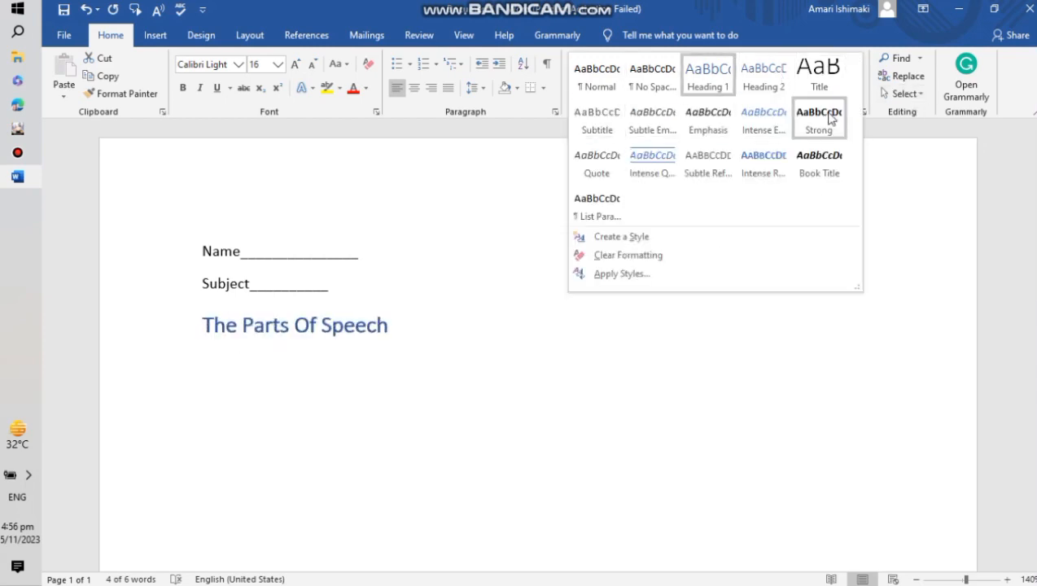
{"action": "left_click", "coordinate": [819, 72]}
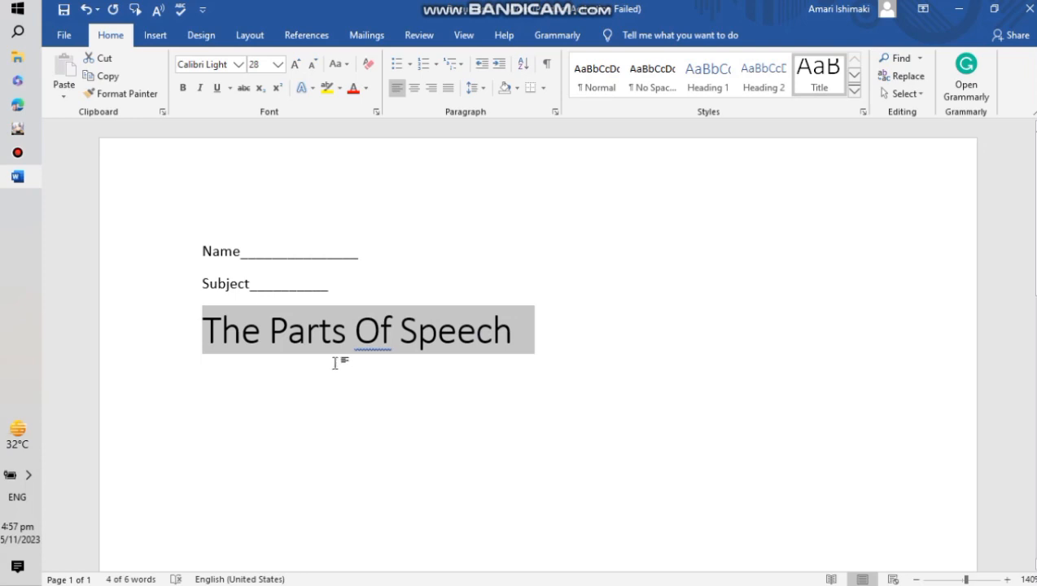
- Center and underline the title and set its font to Brush Script MT
{"action": "left_click", "coordinate": [415, 91]}
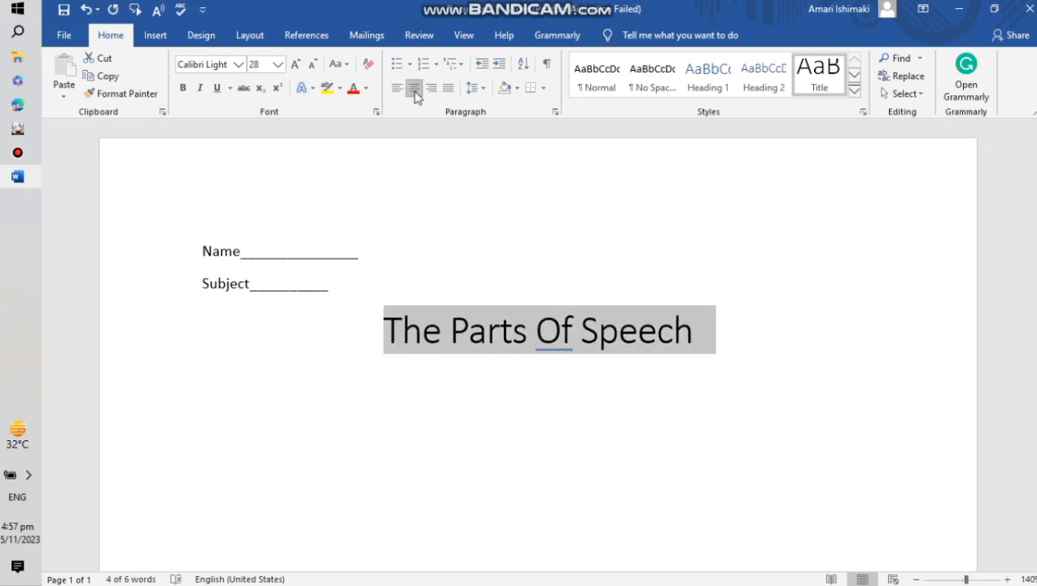
{"action": "left_click", "coordinate": [221, 88]}
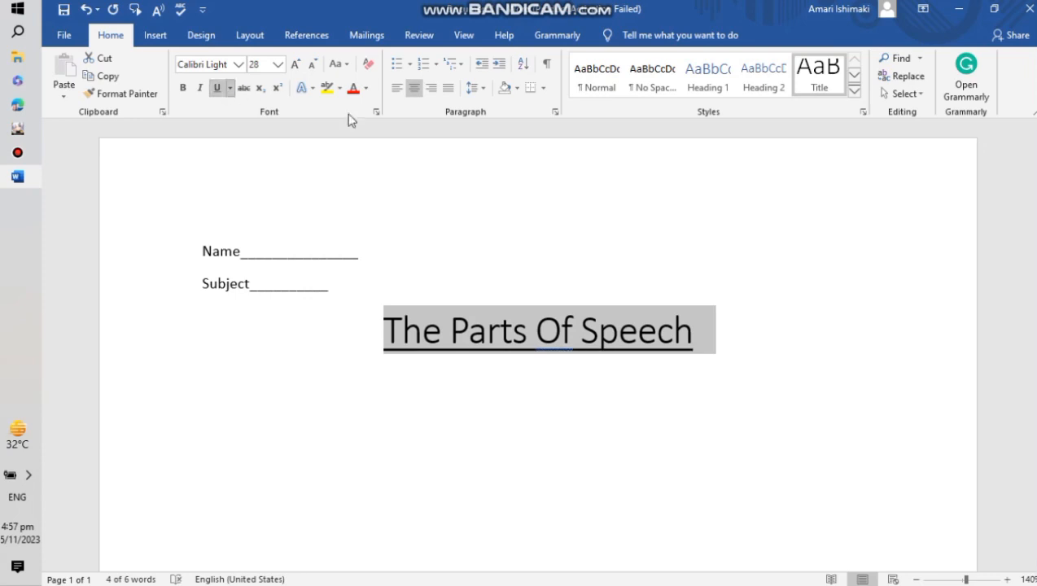
{"action": "left_click", "coordinate": [238, 64]}
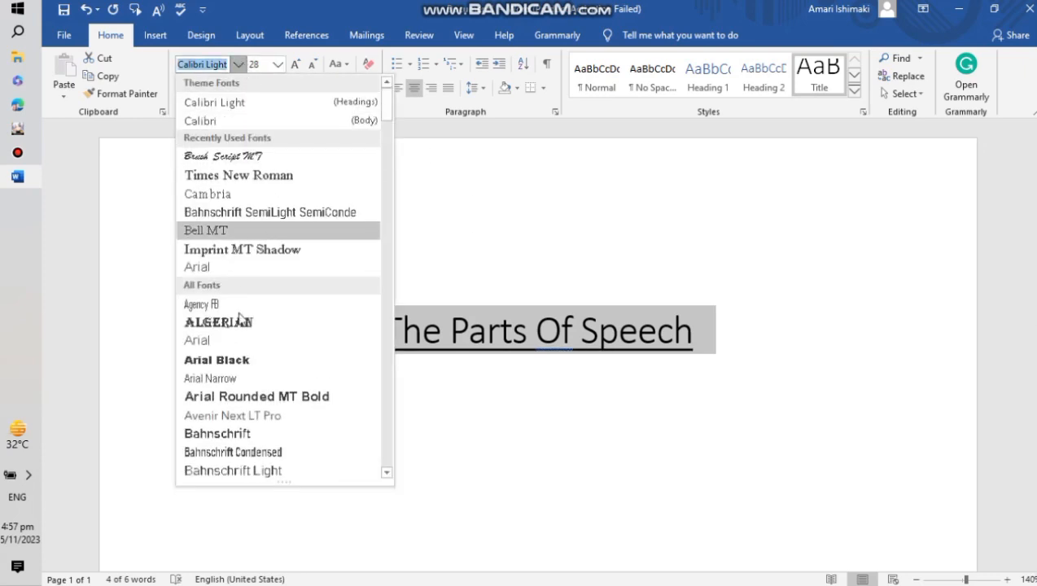
{"action": "left_click", "coordinate": [265, 156]}
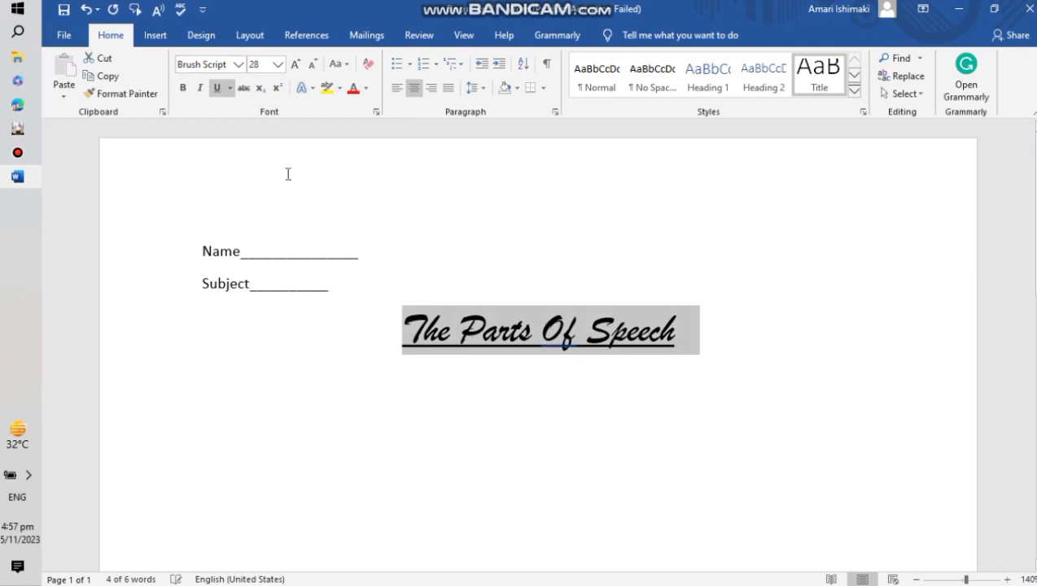
- Start a new line below the title, type a line of random filler text, and begin another line
{"action": "left_click", "coordinate": [723, 323]}
{"action": "key", "text": "Return"}
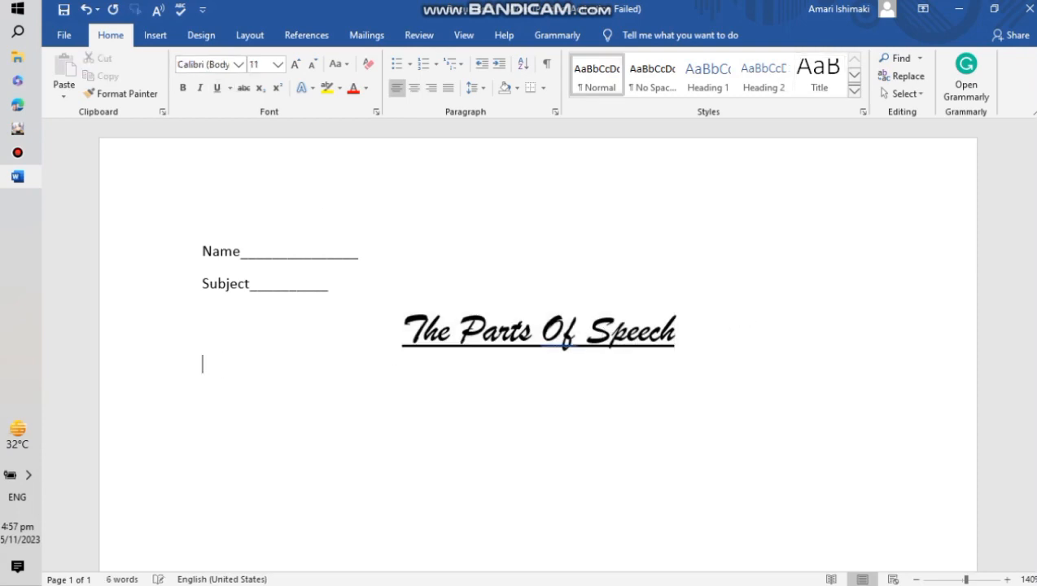
{"action": "type", "text": "jfhgvbmhjvhxgfhcg"}
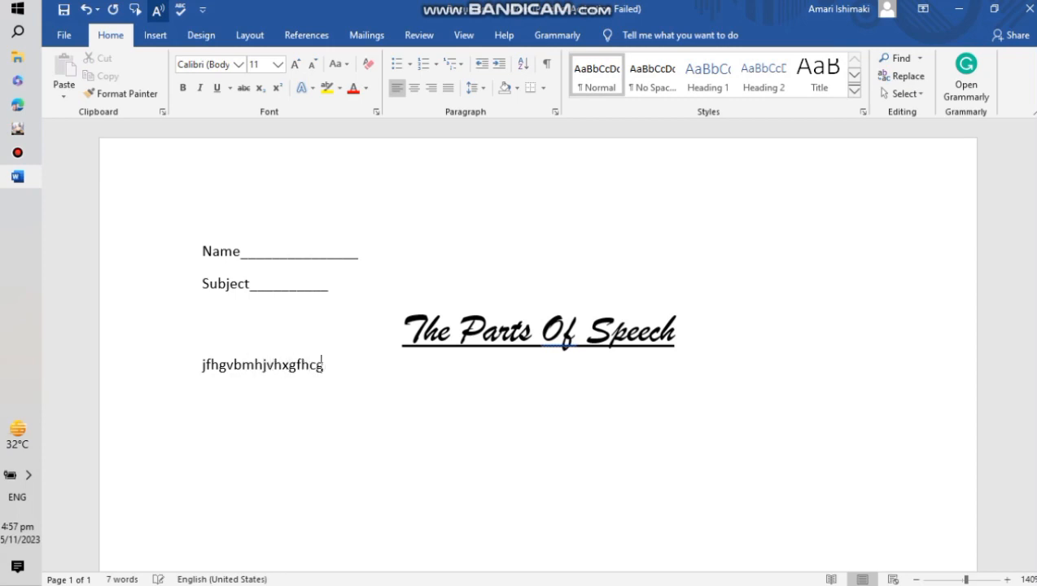
{"action": "type", "text": "vhmnb fghfdfccccccccccccccccccccfffghfjhgvbmn"}
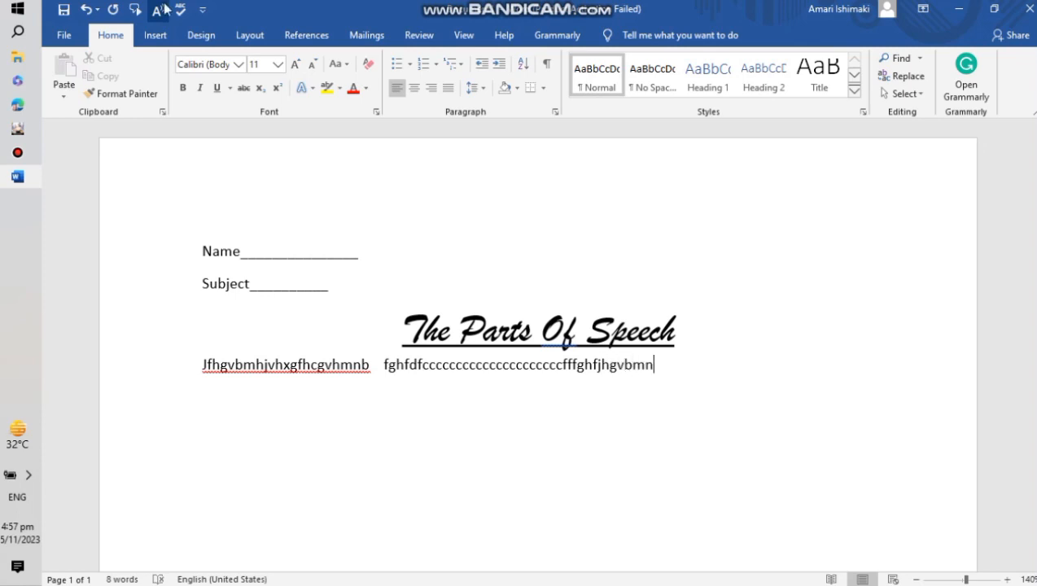
{"action": "key", "text": "Return"}
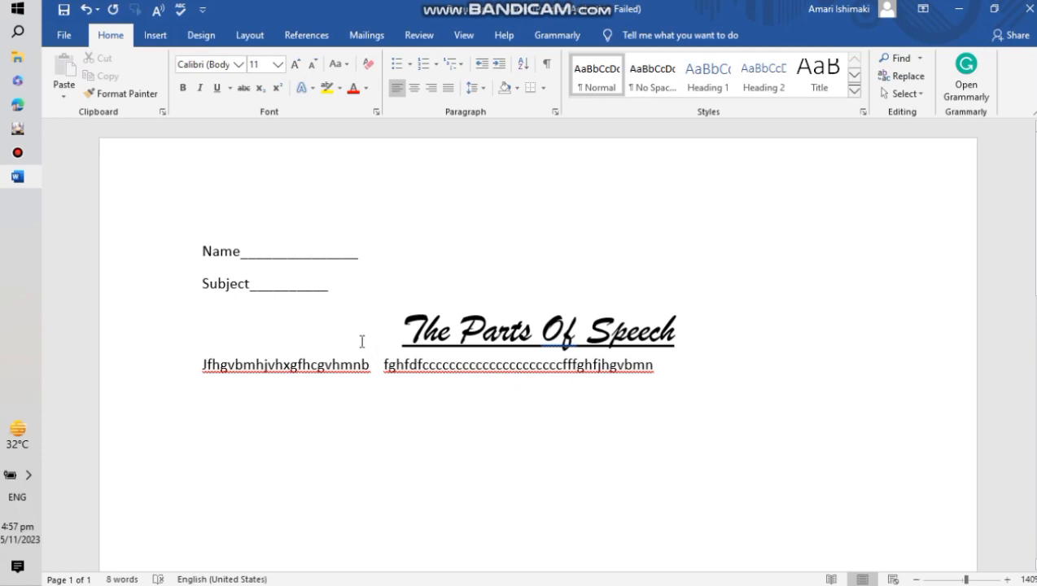
- Add another filler line, ctfyvggggkbuhnjm, below a blank line
{"action": "left_click", "coordinate": [155, 36]}
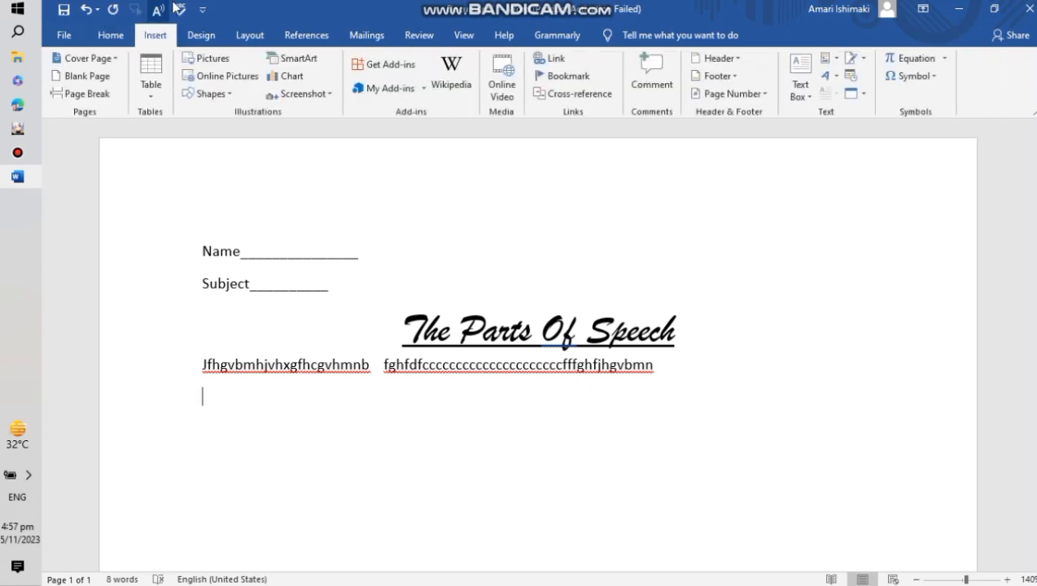
{"action": "key", "text": "Return"}
{"action": "type", "text": "ctfyvggggkbuhnjm"}
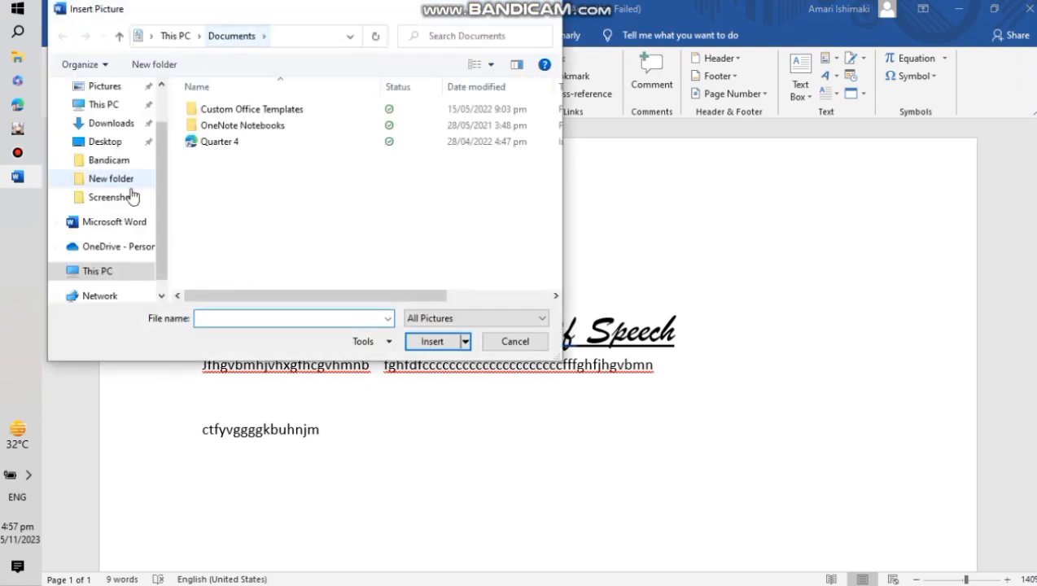
- Insert the rose picture from the Downloads folder
{"action": "left_click", "coordinate": [130, 127]}
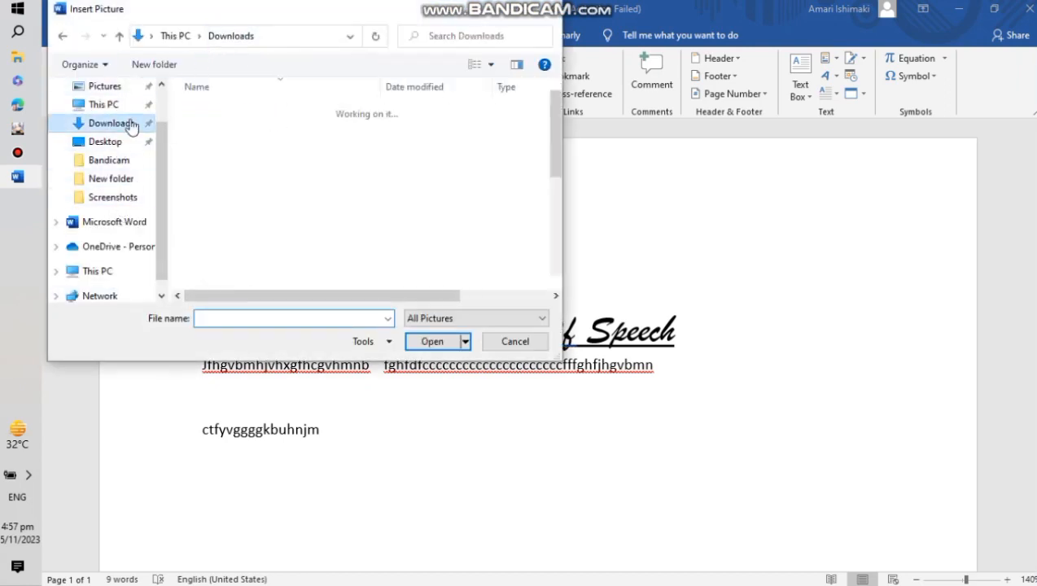
{"action": "scroll", "coordinate": [261, 147], "scroll_direction": "down", "scroll_amount": 10}
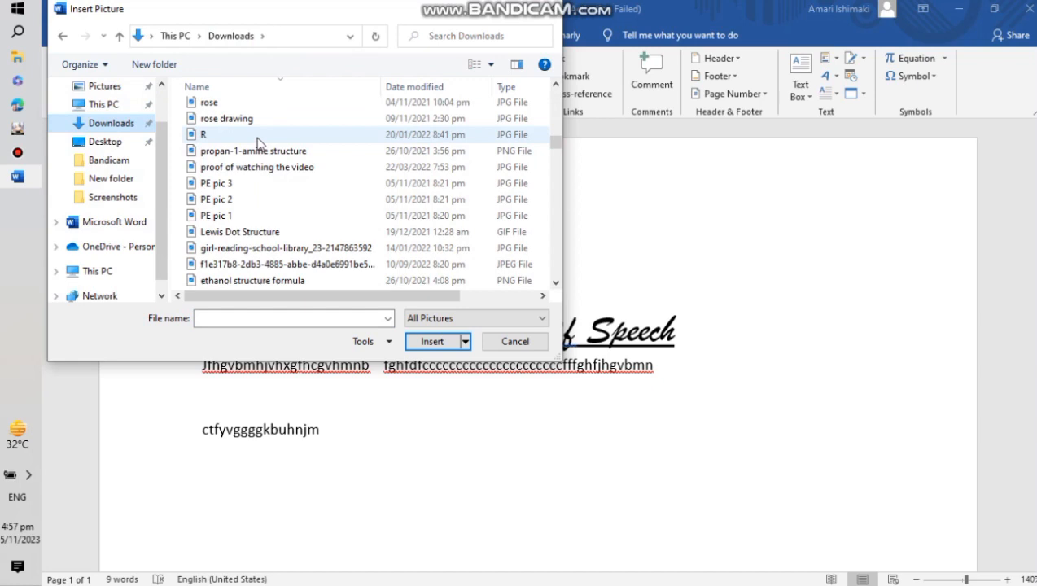
{"action": "left_click", "coordinate": [244, 105]}
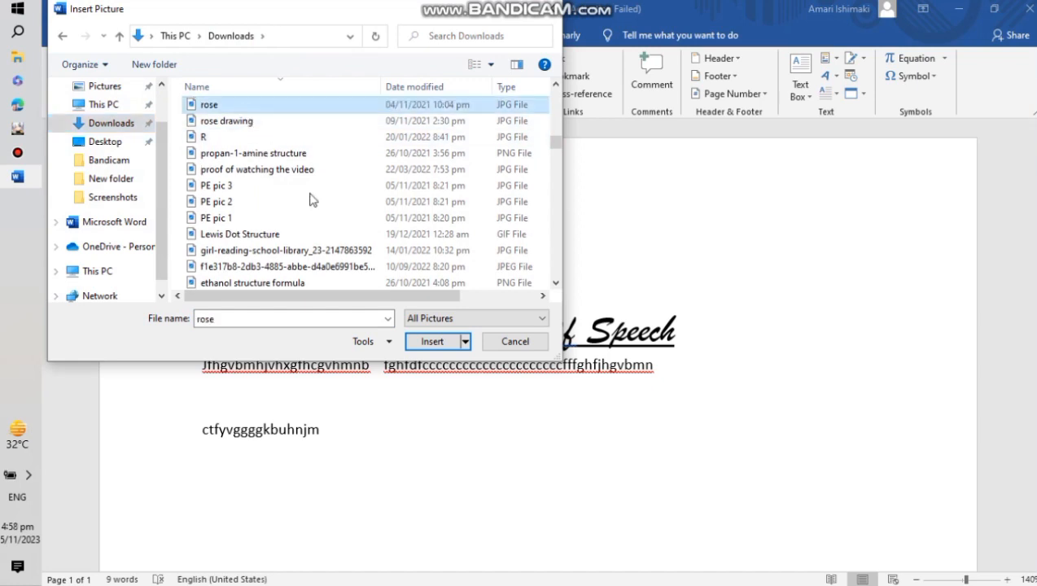
{"action": "left_click", "coordinate": [431, 341]}
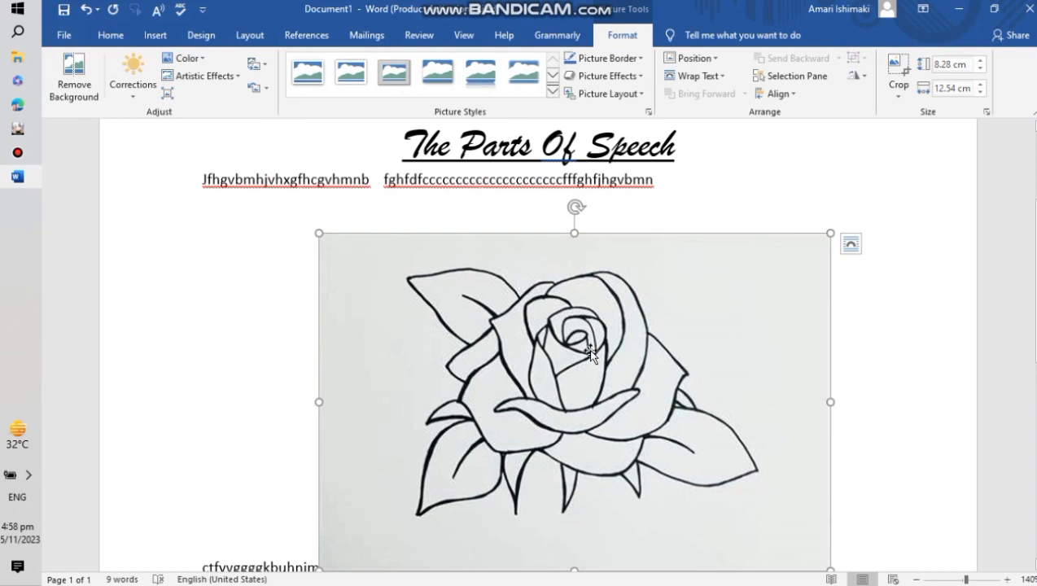
- Set the rose picture's text wrapping to Behind Text
{"action": "scroll", "coordinate": [641, 251], "scroll_direction": "down", "scroll_amount": 3}
{"action": "scroll", "coordinate": [640, 251], "scroll_direction": "up", "scroll_amount": 3}
{"action": "left_click", "coordinate": [850, 247]}
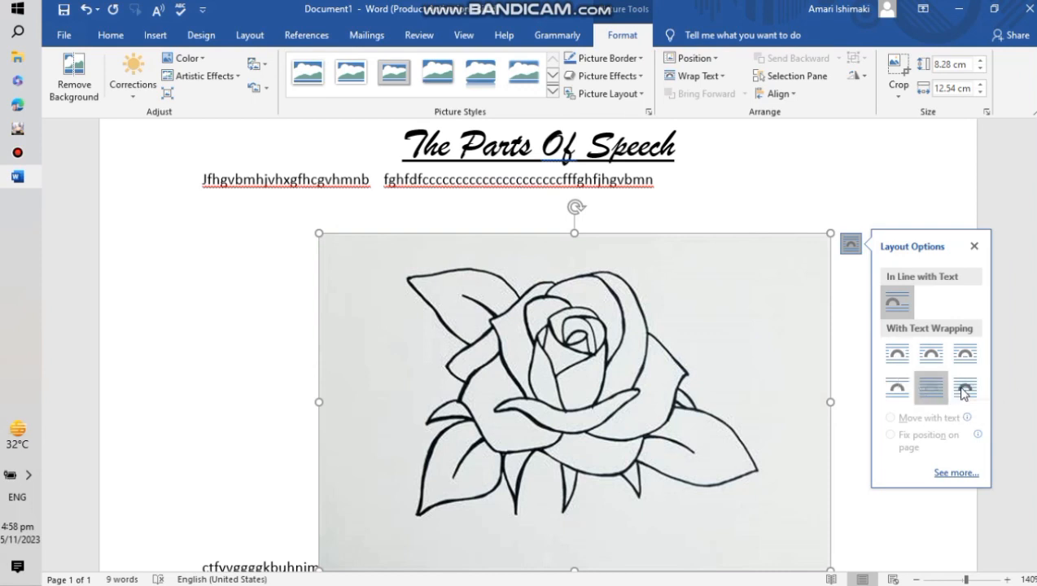
{"action": "left_click", "coordinate": [932, 394]}
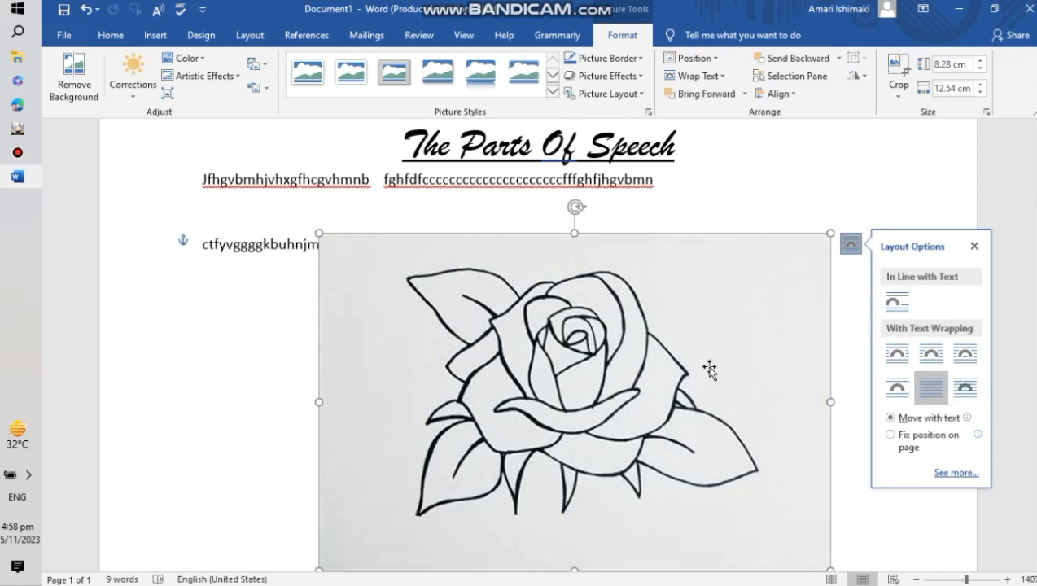
{"action": "left_click", "coordinate": [773, 208]}
- Reposition the rose picture and shrink it to a smaller, nearly square size
{"action": "scroll", "coordinate": [774, 204], "scroll_direction": "down", "scroll_amount": 5}
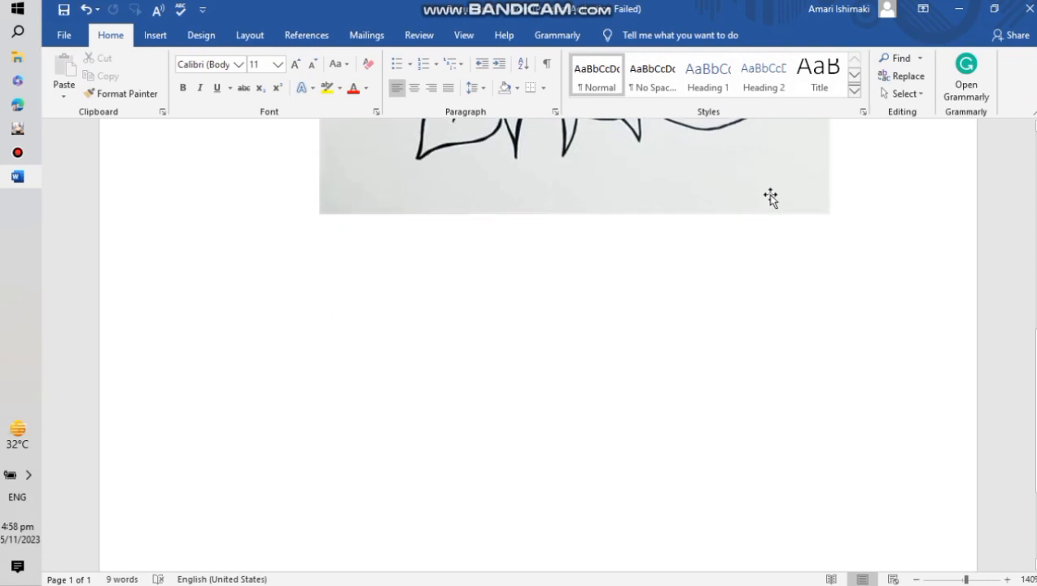
{"action": "scroll", "coordinate": [771, 197], "scroll_direction": "up", "scroll_amount": 4}
{"action": "left_click_drag", "start_coordinate": [585, 324], "coordinate": [659, 414]}
{"action": "scroll", "coordinate": [912, 343], "scroll_direction": "down", "scroll_amount": 5}
{"action": "left_click_drag", "start_coordinate": [563, 215], "coordinate": [518, 317]}
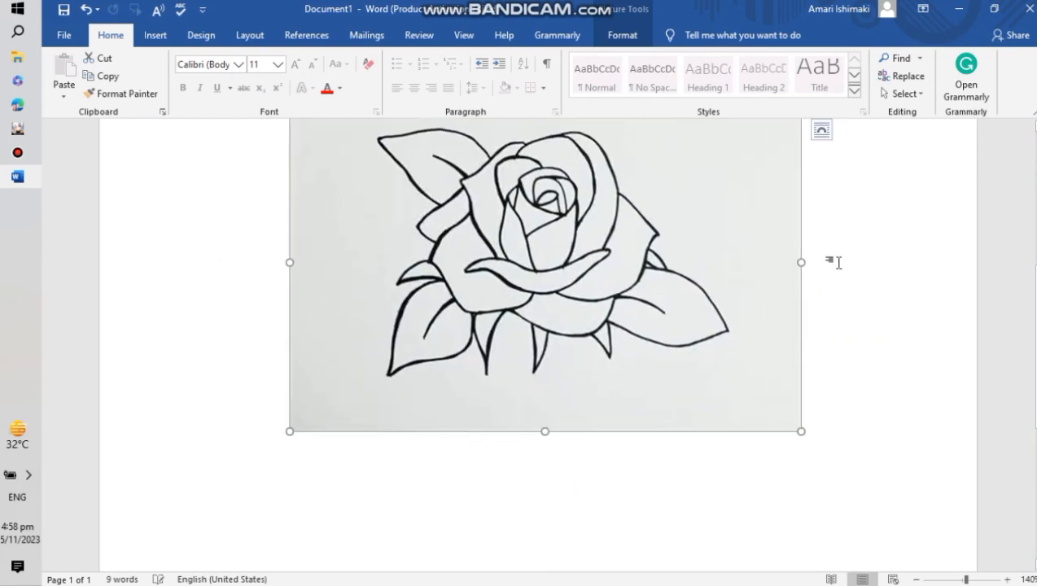
{"action": "left_click_drag", "start_coordinate": [802, 263], "coordinate": [660, 262]}
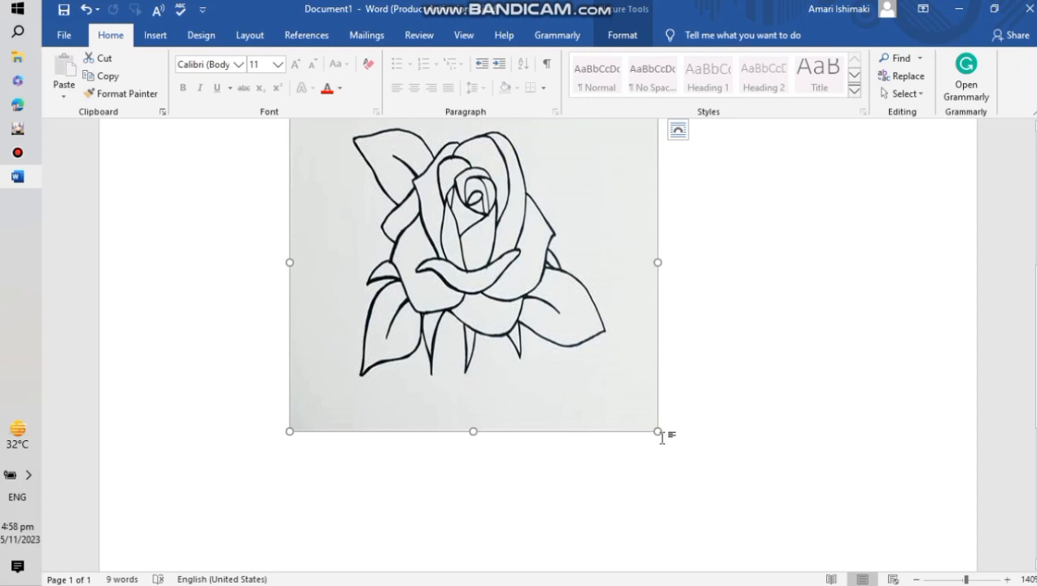
{"action": "left_click_drag", "start_coordinate": [638, 384], "coordinate": [499, 204]}
- Move the rose picture up so it sits over the right part of the title
{"action": "scroll", "coordinate": [631, 268], "scroll_direction": "up", "scroll_amount": 5}
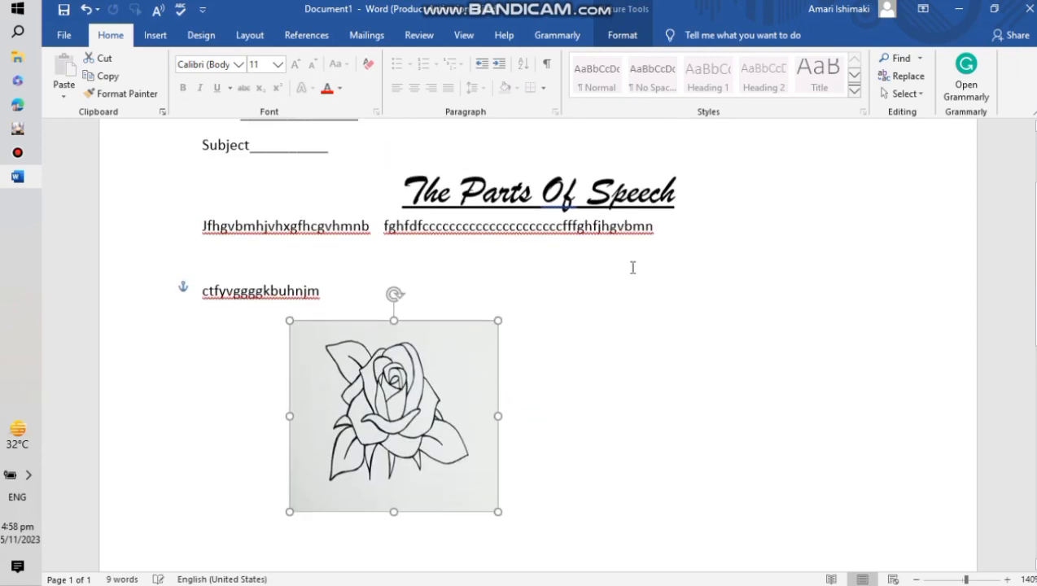
{"action": "left_click_drag", "start_coordinate": [458, 503], "coordinate": [635, 326]}
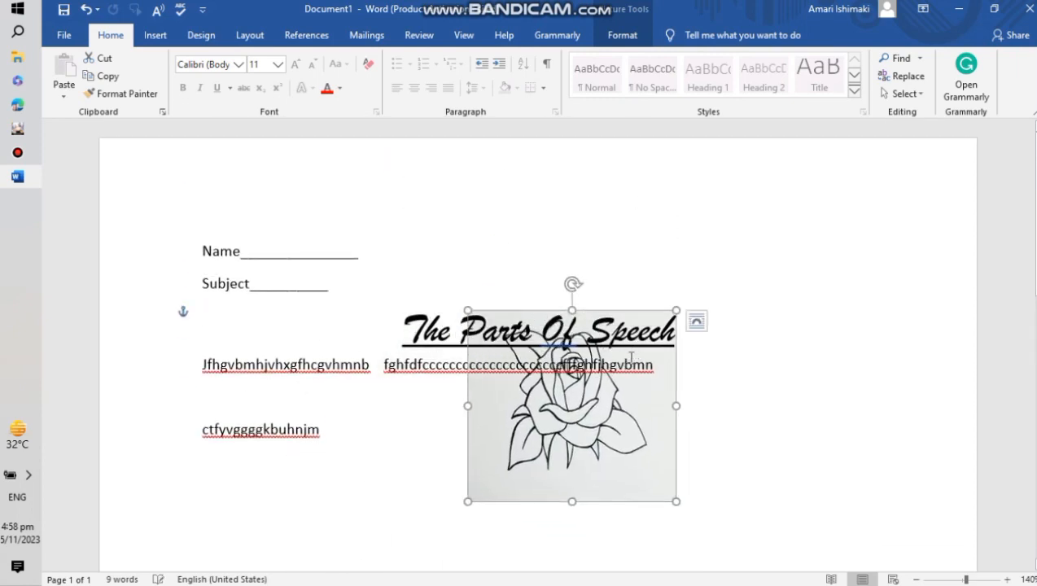
- Change the rose picture's layout to In Line with Text
{"action": "scroll", "coordinate": [719, 215], "scroll_direction": "down", "scroll_amount": 3}
{"action": "scroll", "coordinate": [720, 215], "scroll_direction": "up", "scroll_amount": 3}
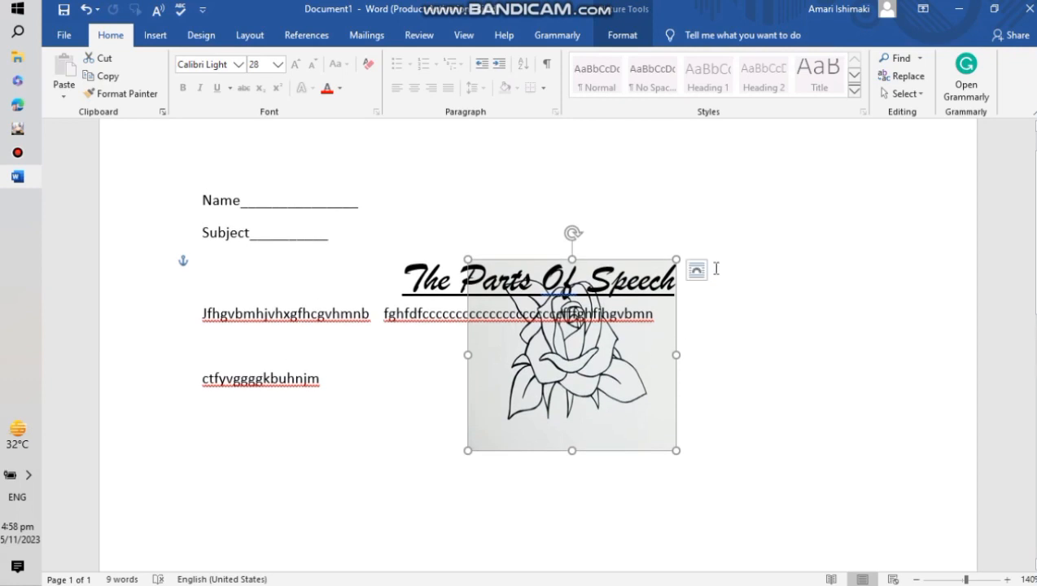
{"action": "left_click", "coordinate": [702, 275]}
{"action": "left_click", "coordinate": [741, 327]}
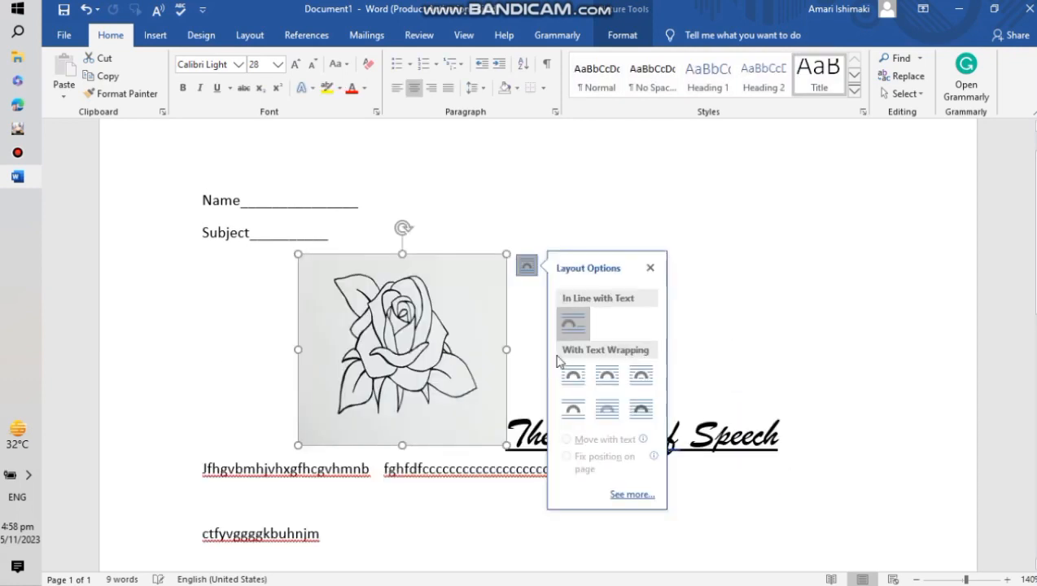
- Move the rose picture to the right so it sits beside the end of the title
{"action": "left_click_drag", "start_coordinate": [610, 332], "coordinate": [302, 307]}
{"action": "left_click_drag", "start_coordinate": [361, 352], "coordinate": [776, 435]}
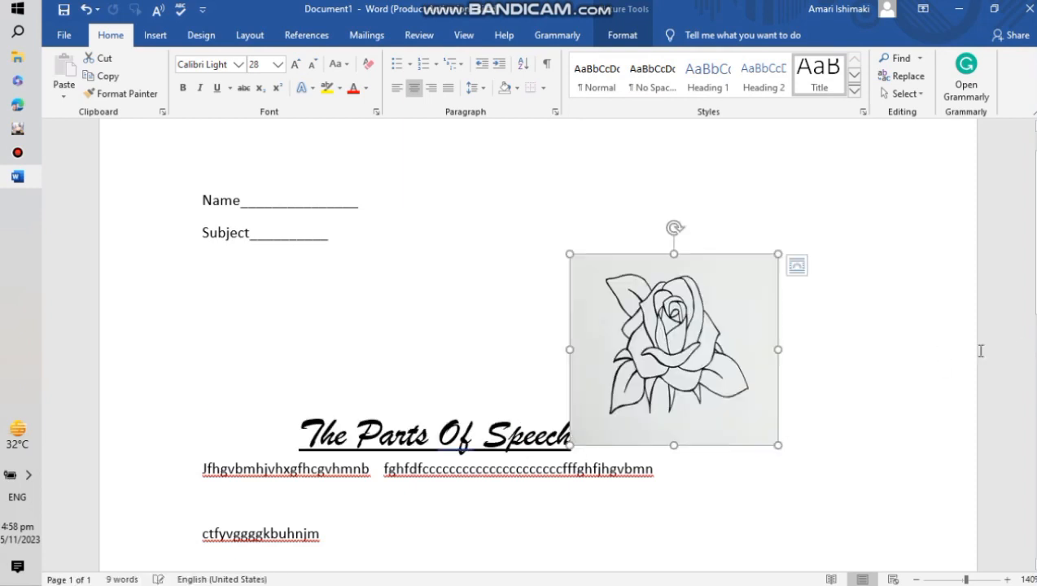
- Set the rose picture's text wrapping to In Front of Text
{"action": "right_click", "coordinate": [656, 317]}
{"action": "left_click", "coordinate": [796, 267]}
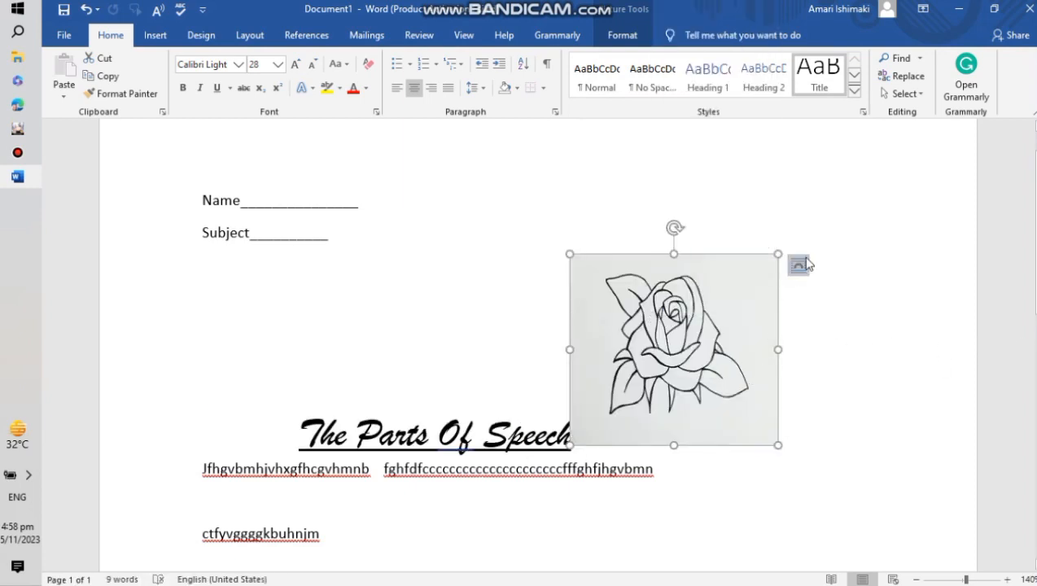
{"action": "left_click", "coordinate": [799, 267]}
{"action": "left_click", "coordinate": [906, 409]}
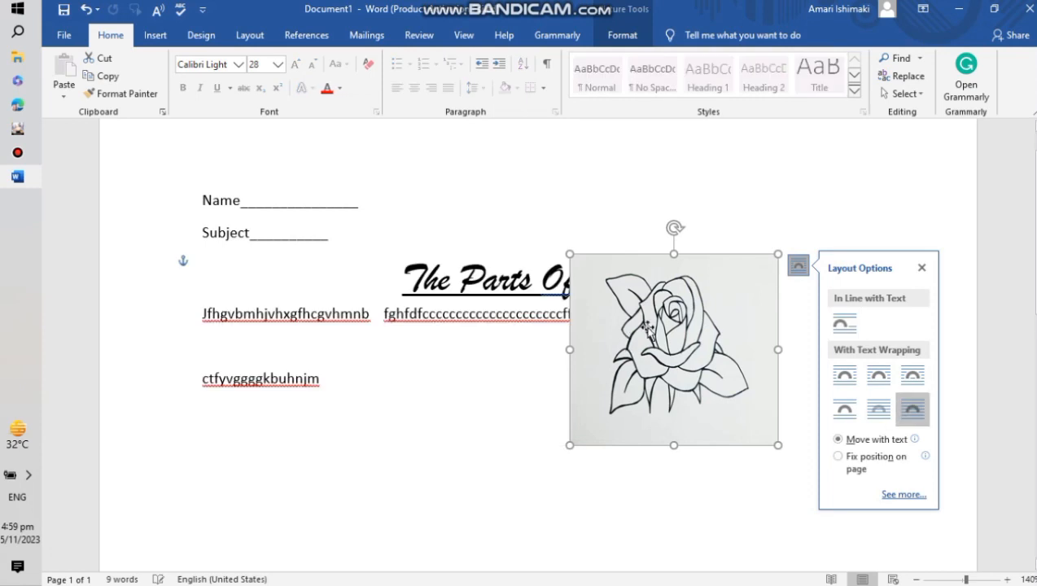
- Move the rose picture to the right margin beside the title and shrink it to a smaller square
{"action": "left_click_drag", "start_coordinate": [640, 321], "coordinate": [638, 329]}
{"action": "left_click_drag", "start_coordinate": [510, 329], "coordinate": [826, 361]}
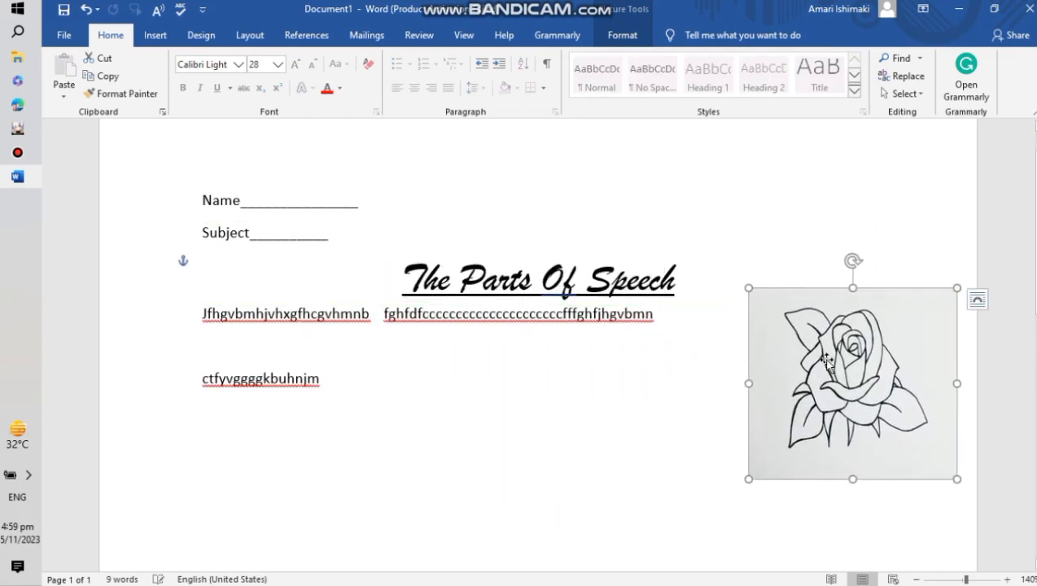
{"action": "left_click_drag", "start_coordinate": [749, 290], "coordinate": [800, 336]}
{"action": "left_click_drag", "start_coordinate": [904, 409], "coordinate": [900, 354]}
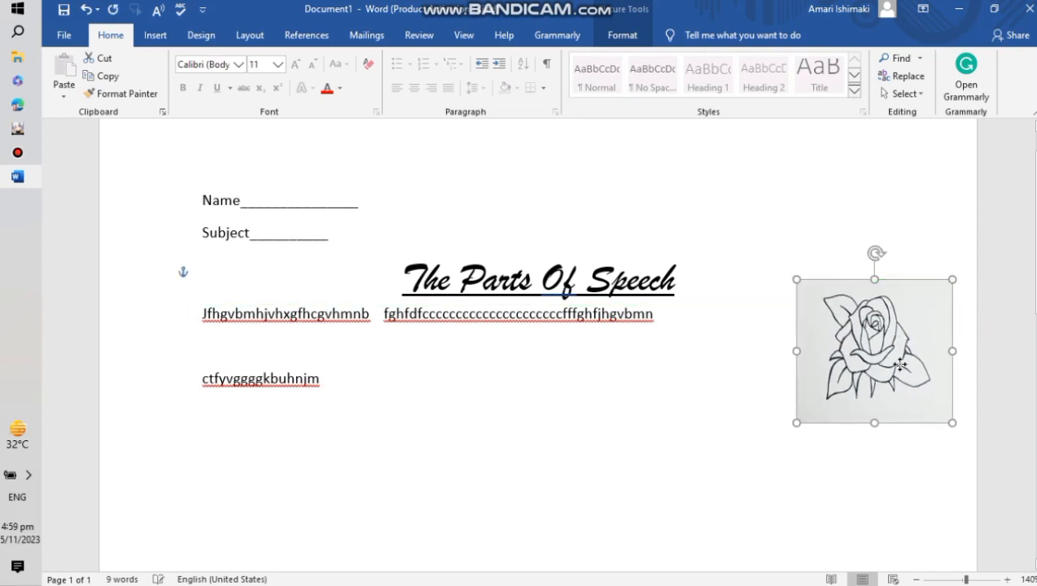
{"action": "left_click", "coordinate": [161, 37]}
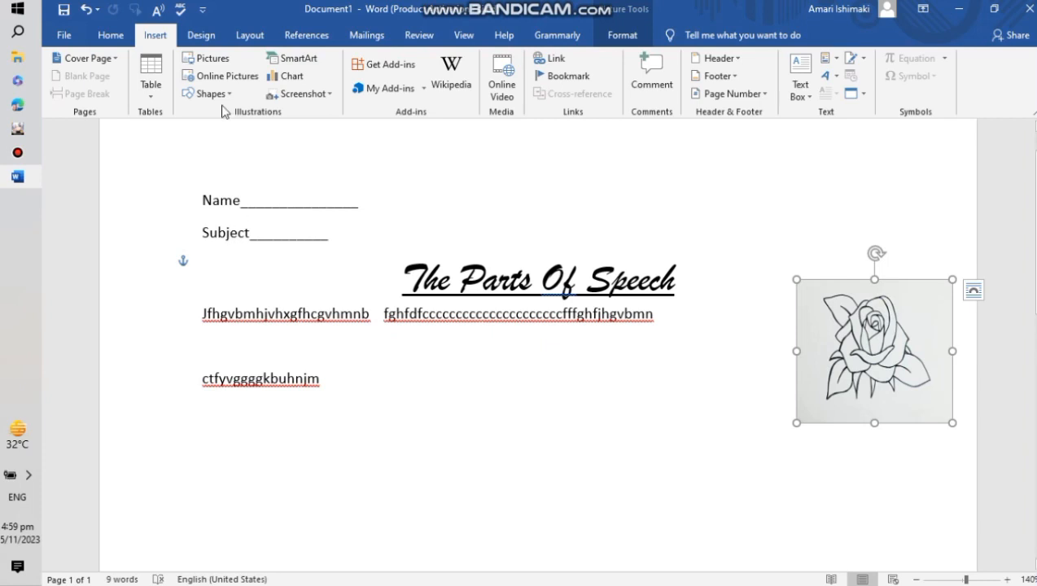
{"action": "left_click", "coordinate": [221, 77]}
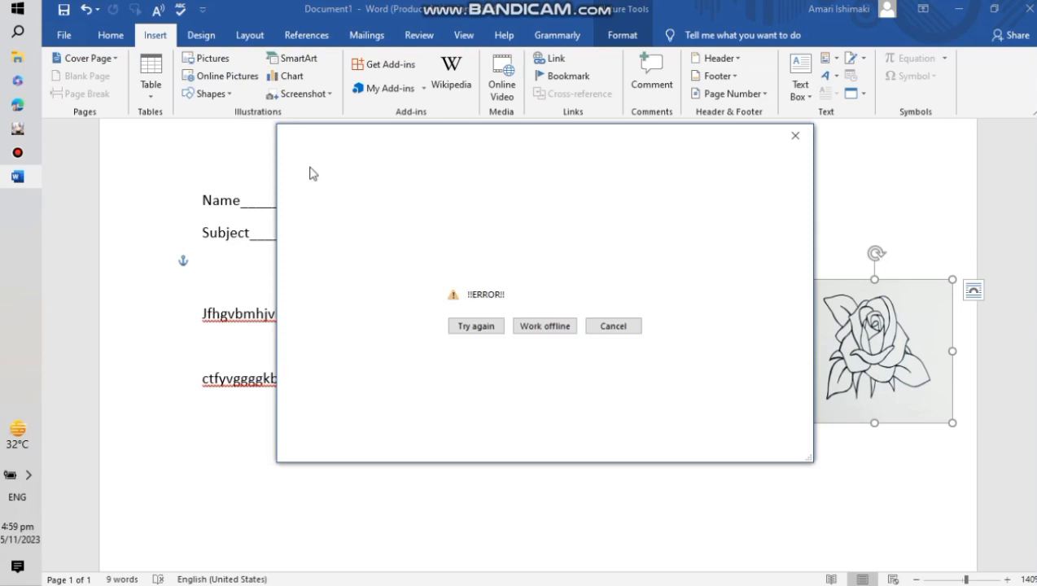
{"action": "left_click", "coordinate": [795, 135]}
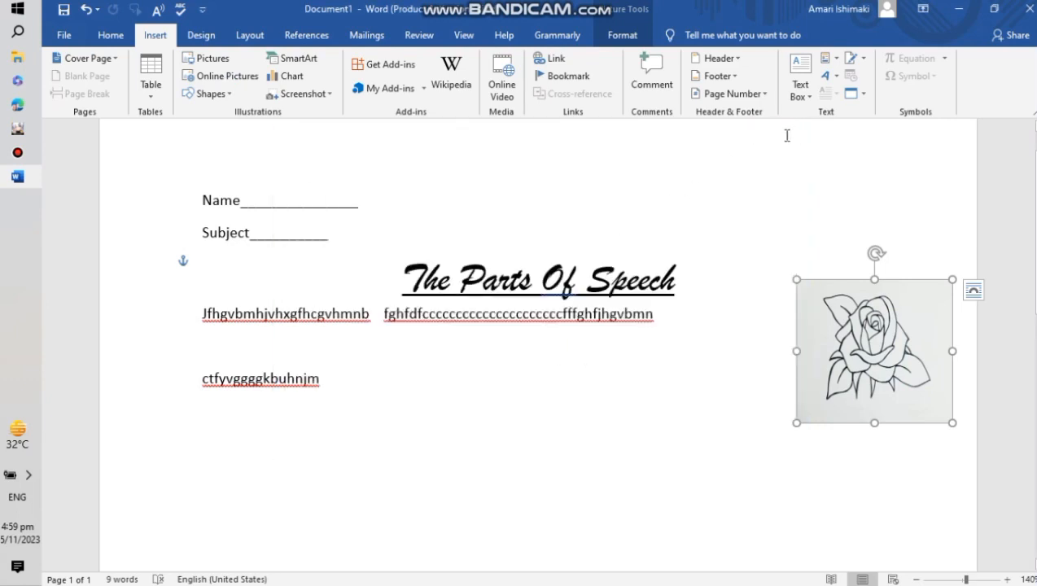
- Recolor the rose picture with a light gray recolor variant
{"action": "mouse_move", "coordinate": [1, 185]}
{"action": "left_click", "coordinate": [619, 37]}
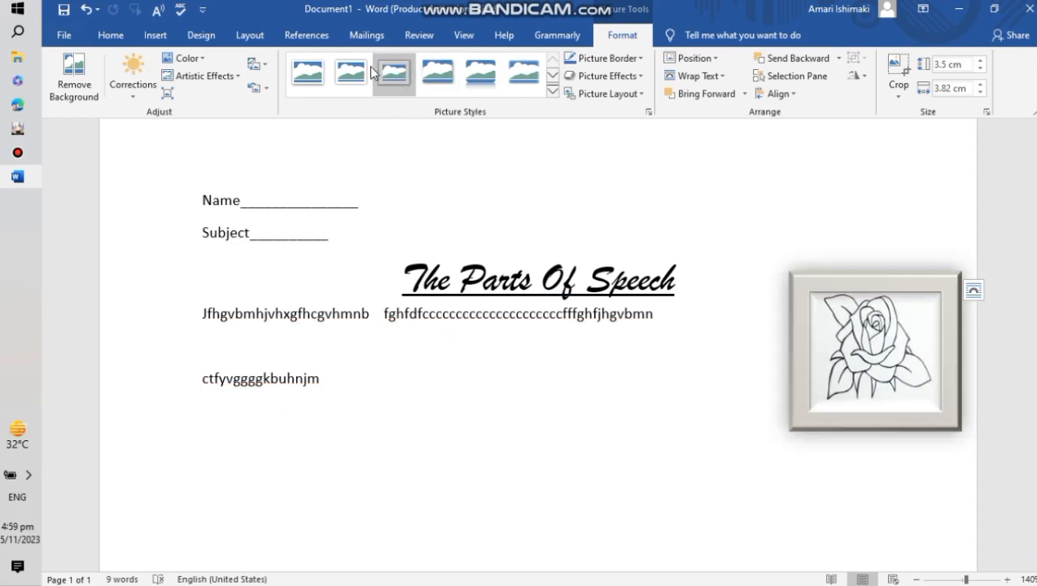
{"action": "left_click", "coordinate": [553, 90]}
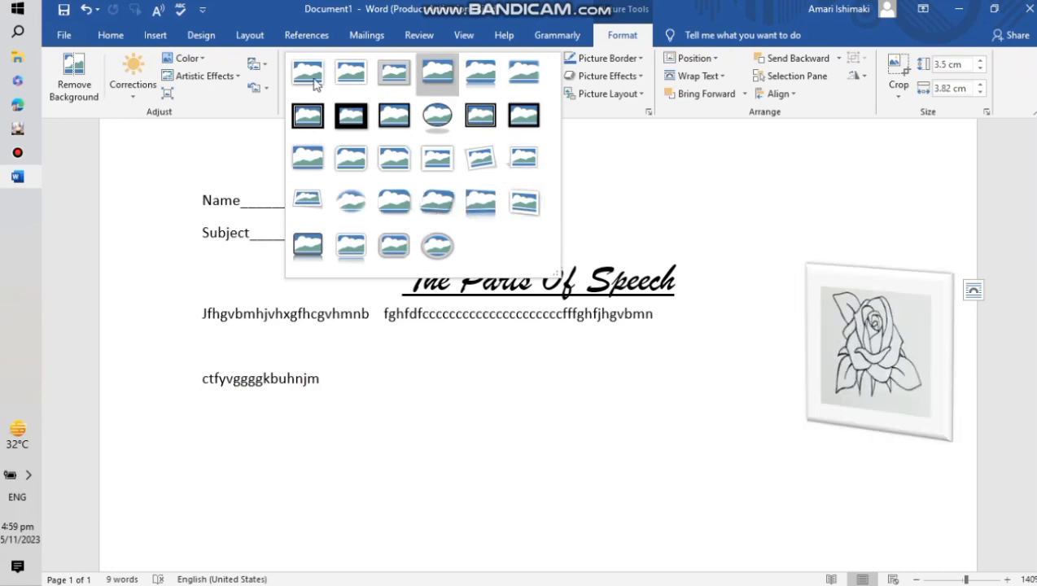
{"action": "left_click", "coordinate": [200, 60]}
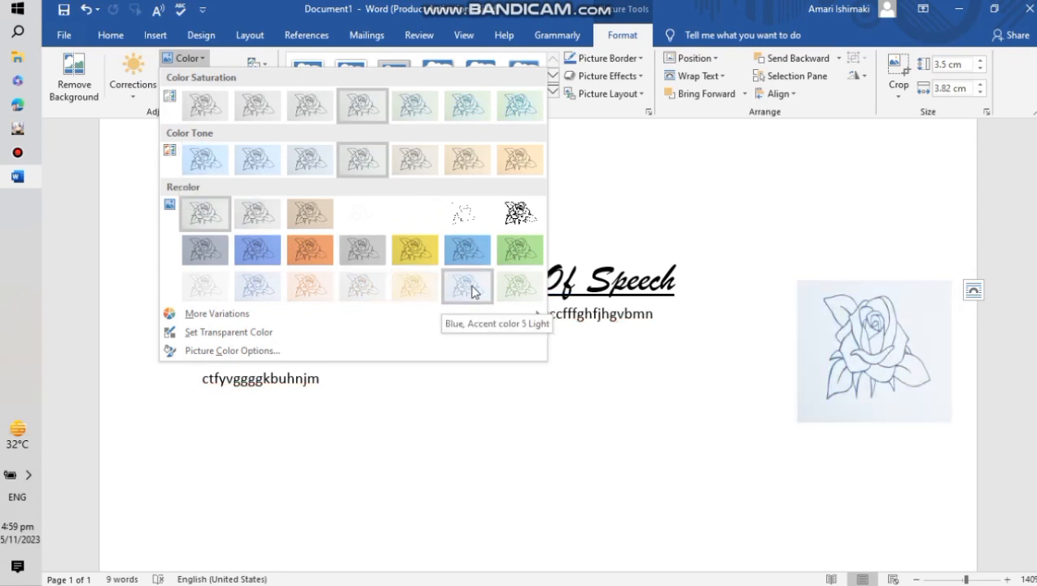
{"action": "left_click", "coordinate": [360, 298]}
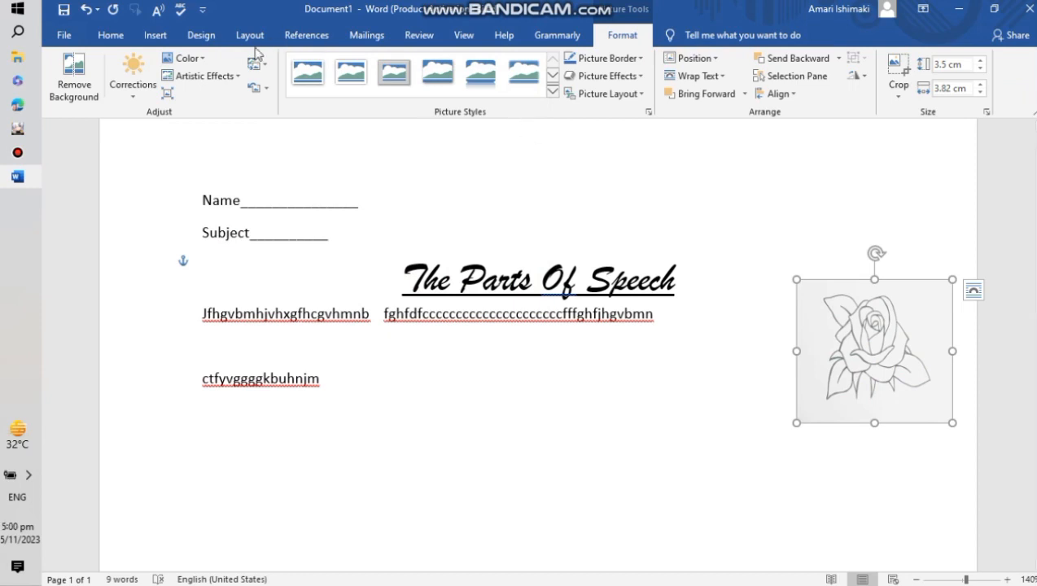
- Crop the rose picture slightly on each side and move it up to the page's top-right corner
{"action": "left_click", "coordinate": [133, 78]}
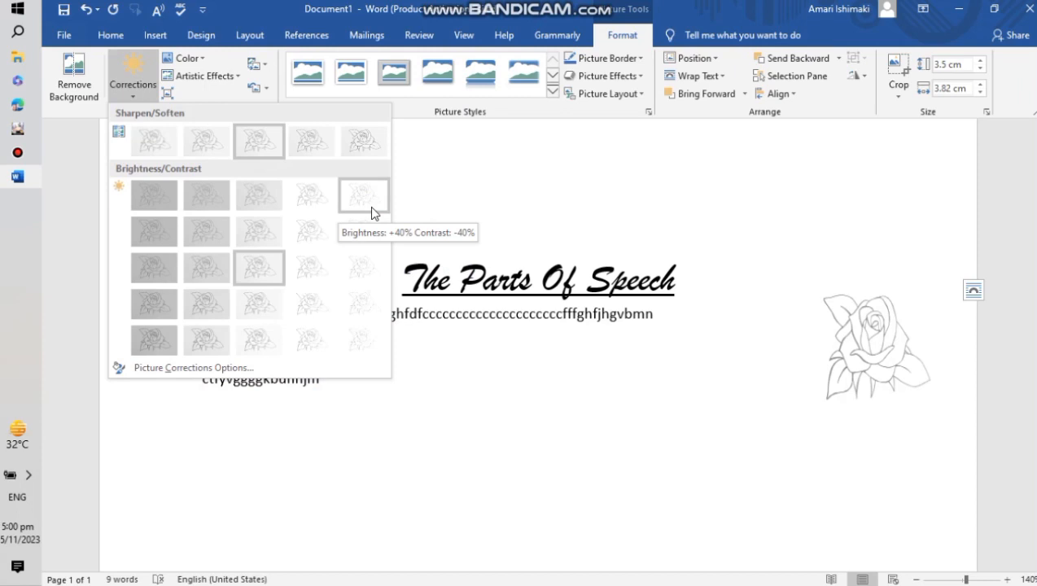
{"action": "left_click", "coordinate": [155, 91]}
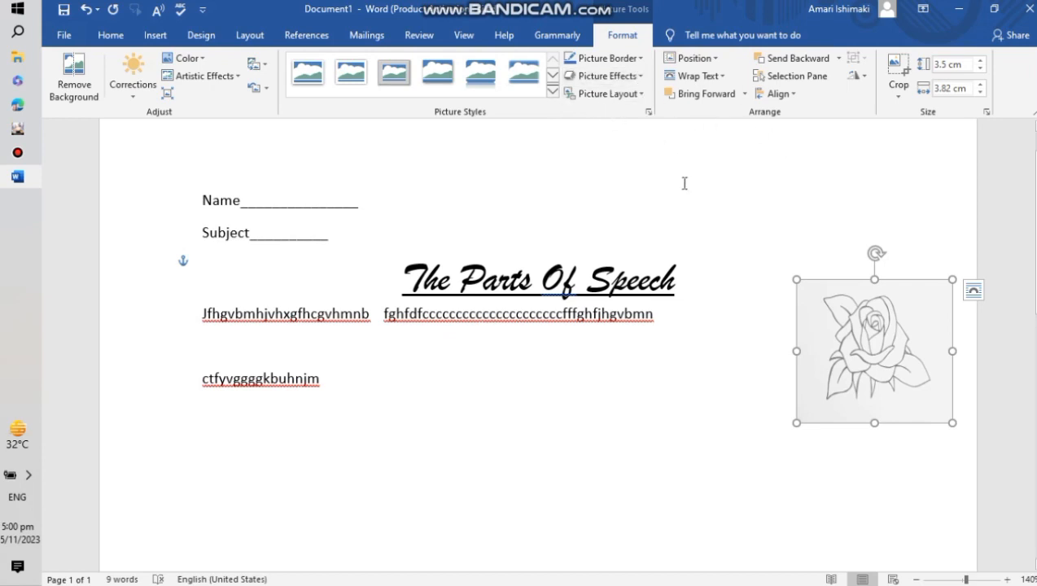
{"action": "left_click", "coordinate": [900, 98]}
{"action": "left_click", "coordinate": [895, 70]}
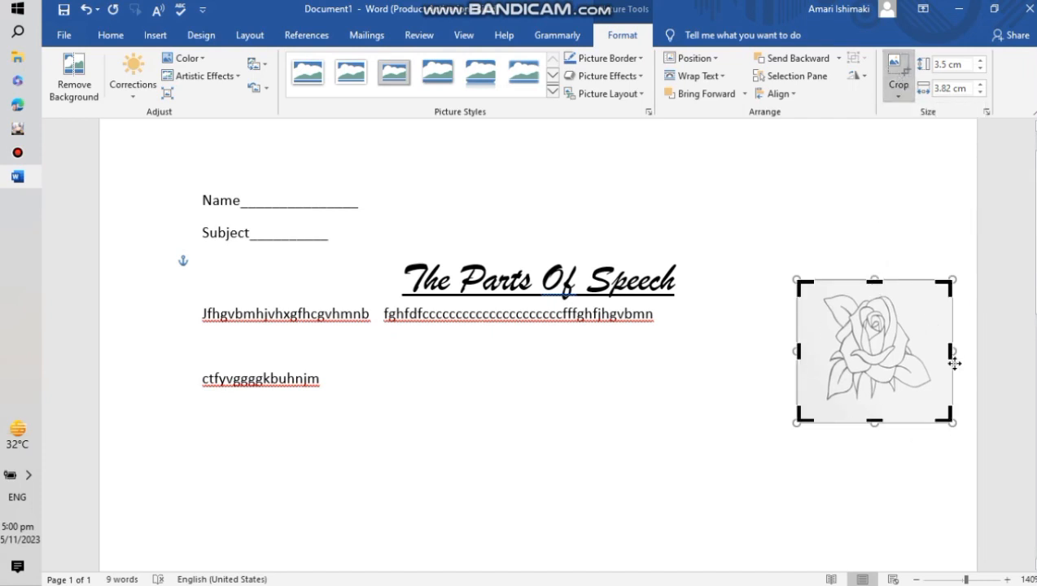
{"action": "mouse_move", "coordinate": [951, 351]}
{"action": "left_mouse_down"}
{"action": "mouse_move", "coordinate": [923, 347]}
{"action": "mouse_move", "coordinate": [938, 346]}
{"action": "left_mouse_up"}
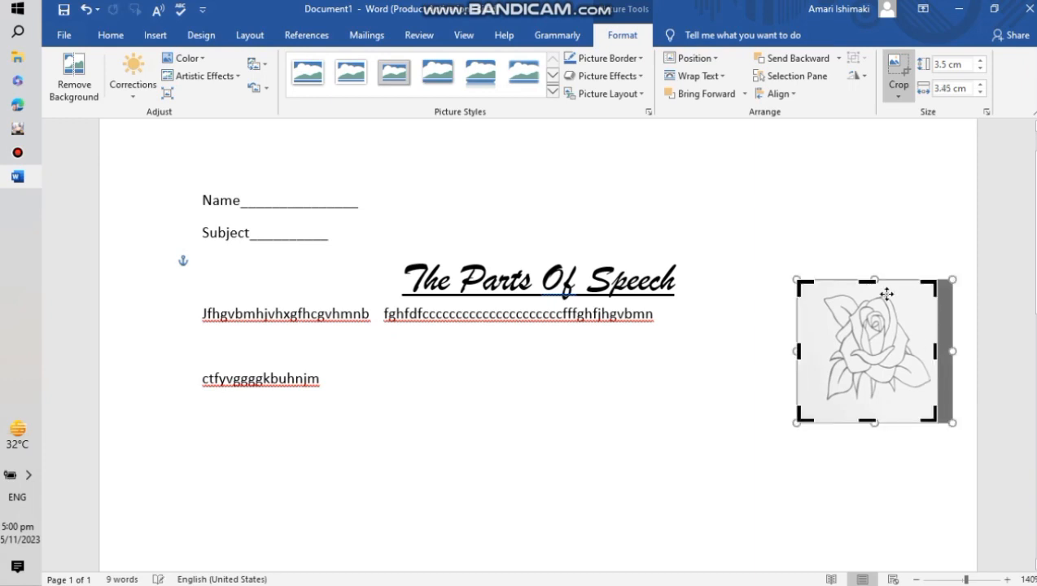
{"action": "left_click_drag", "start_coordinate": [874, 279], "coordinate": [874, 288]}
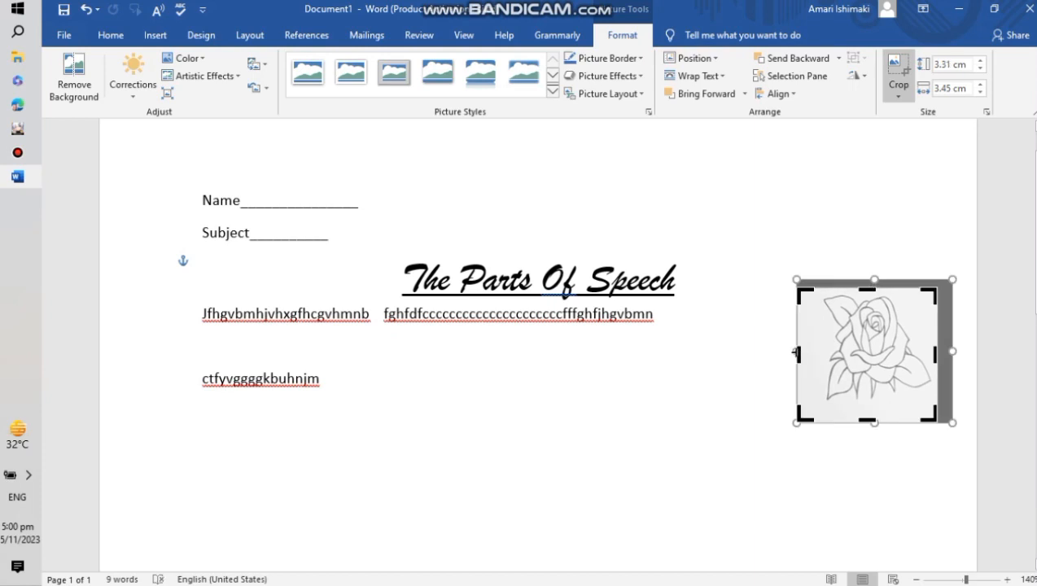
{"action": "left_click_drag", "start_coordinate": [796, 351], "coordinate": [805, 352]}
{"action": "left_click_drag", "start_coordinate": [875, 421], "coordinate": [876, 406]}
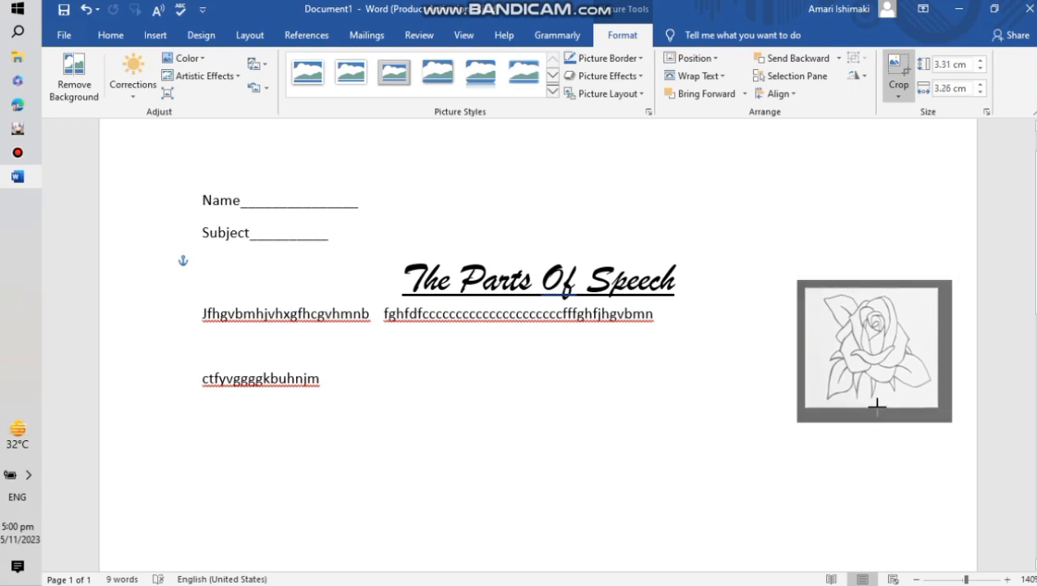
{"action": "left_click", "coordinate": [899, 95]}
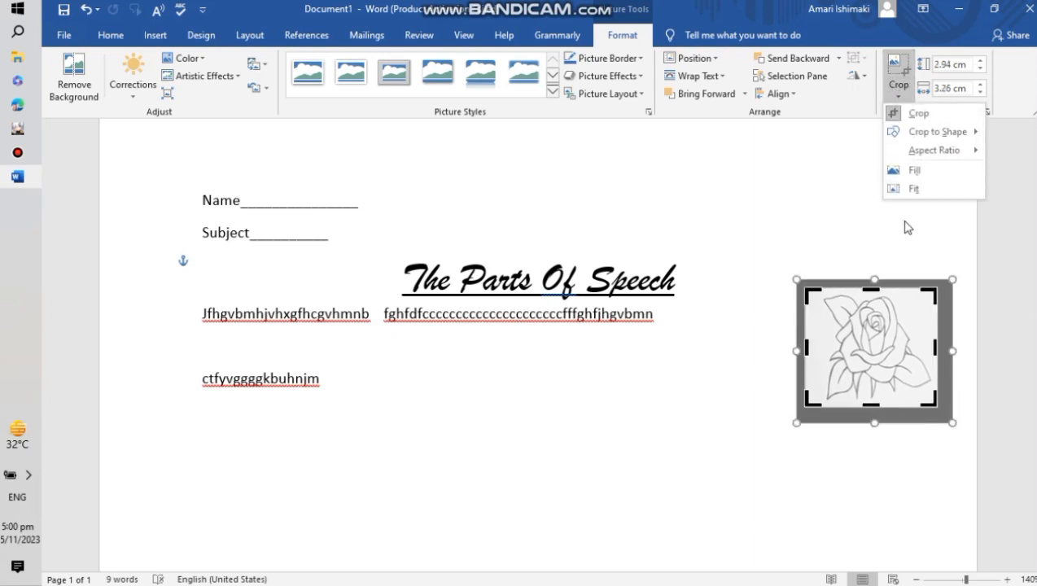
{"action": "left_click", "coordinate": [898, 217]}
{"action": "left_click", "coordinate": [894, 215]}
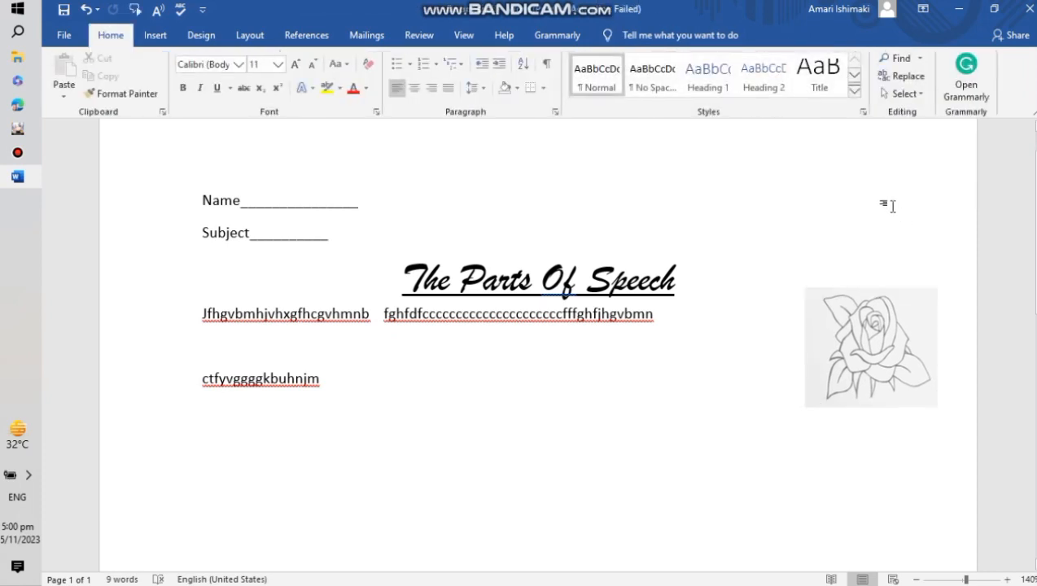
{"action": "left_click_drag", "start_coordinate": [887, 346], "coordinate": [917, 260]}
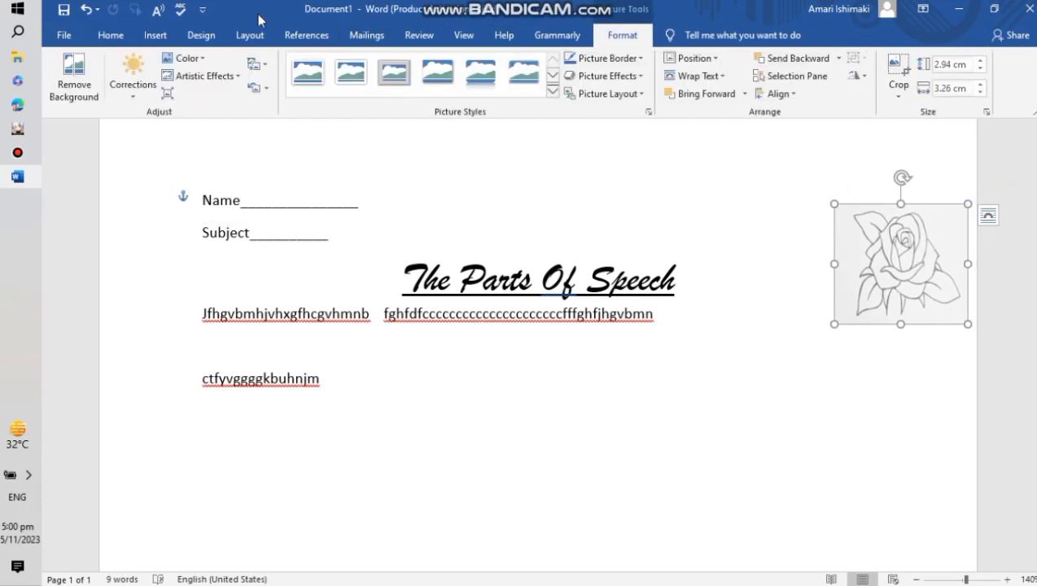
- Draw a horizontal arrow line about 6 cm long level with the Name line
{"action": "left_click", "coordinate": [199, 35]}
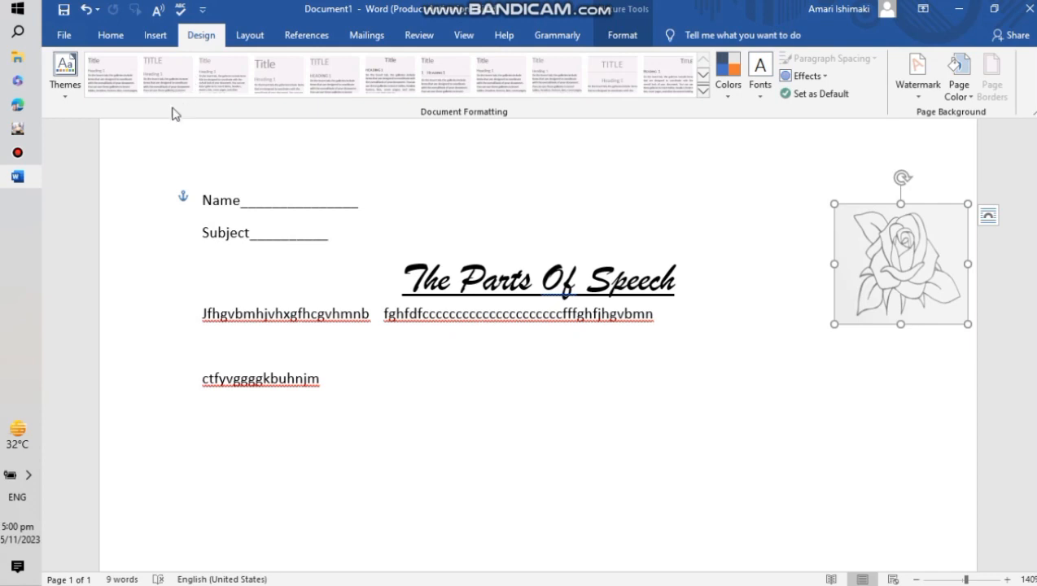
{"action": "left_click", "coordinate": [155, 35]}
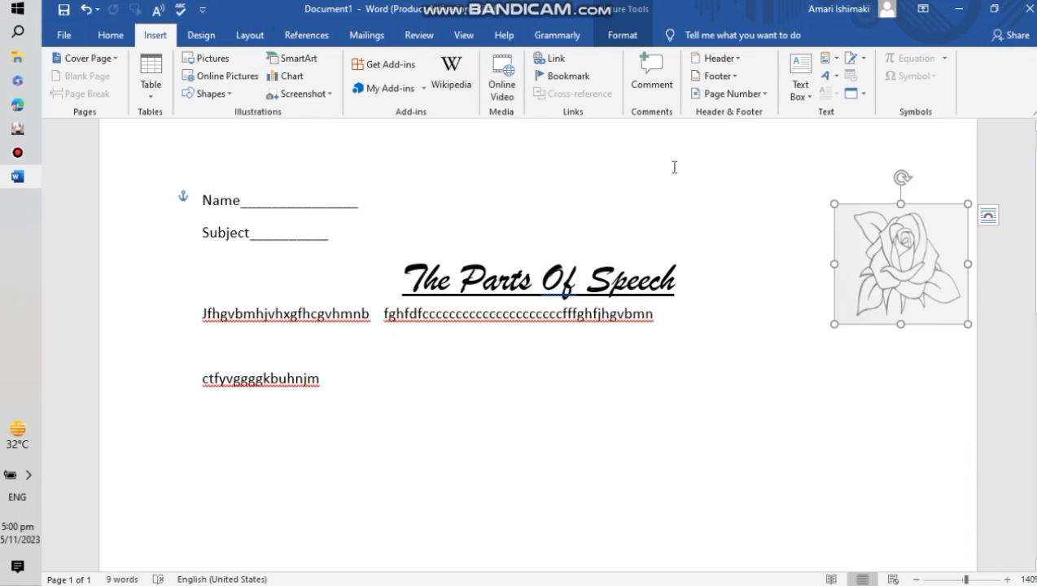
{"action": "left_click", "coordinate": [208, 94]}
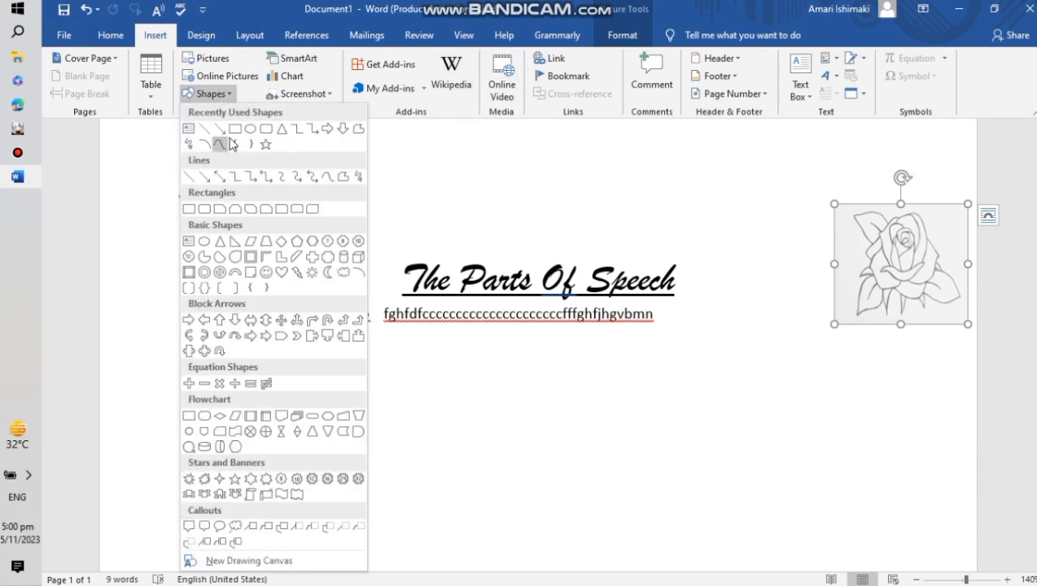
{"action": "left_click", "coordinate": [218, 132]}
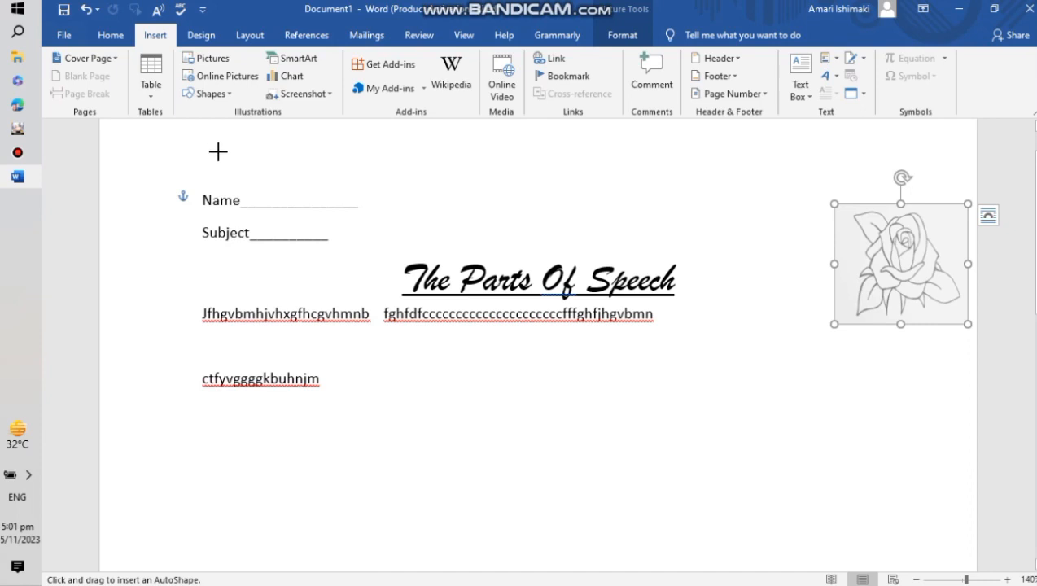
{"action": "left_click_drag", "start_coordinate": [518, 207], "coordinate": [762, 207]}
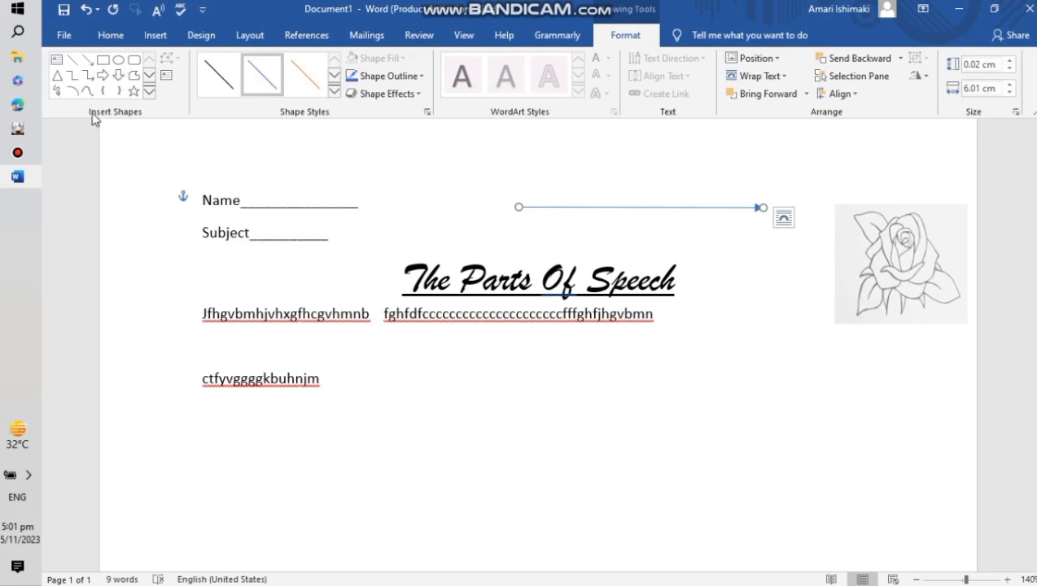
- Draw a five-point star about 3.6 by 3.9 cm below the rose picture
{"action": "left_click", "coordinate": [132, 91]}
{"action": "left_click_drag", "start_coordinate": [746, 321], "coordinate": [910, 468]}
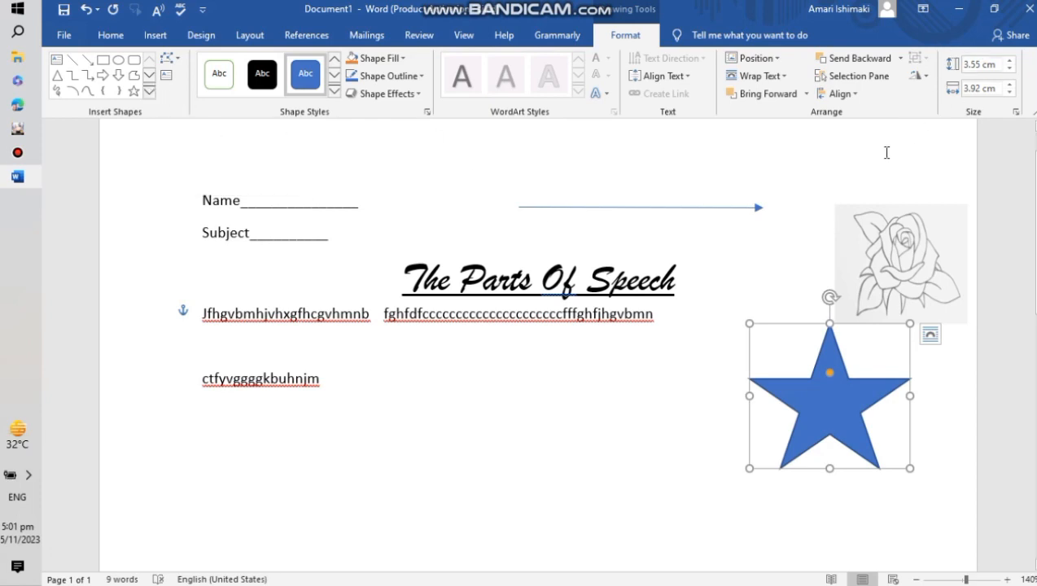
- Insert a Simple Text Box into the document
{"action": "left_click", "coordinate": [155, 35]}
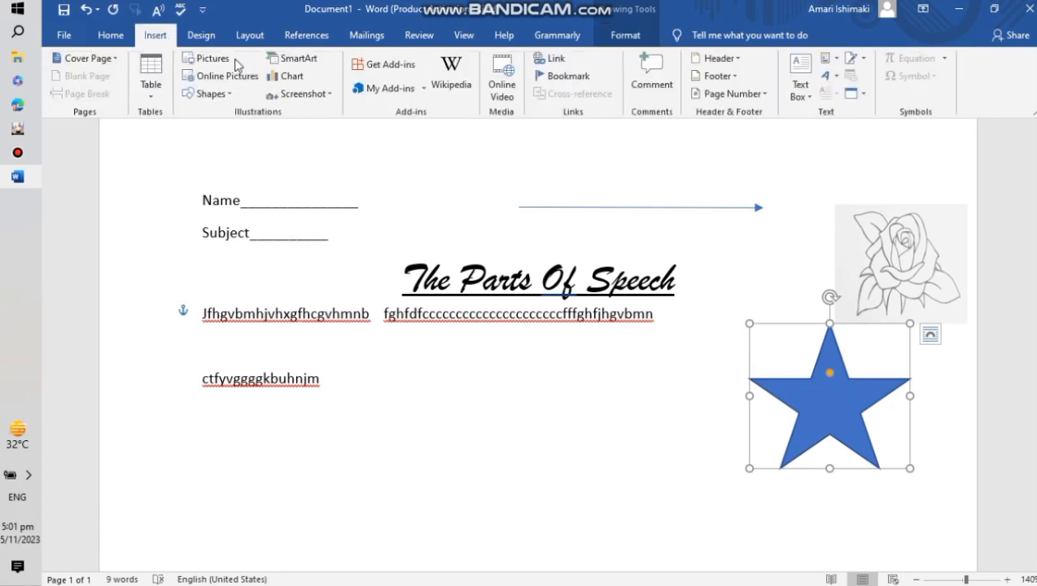
{"action": "left_click", "coordinate": [800, 89]}
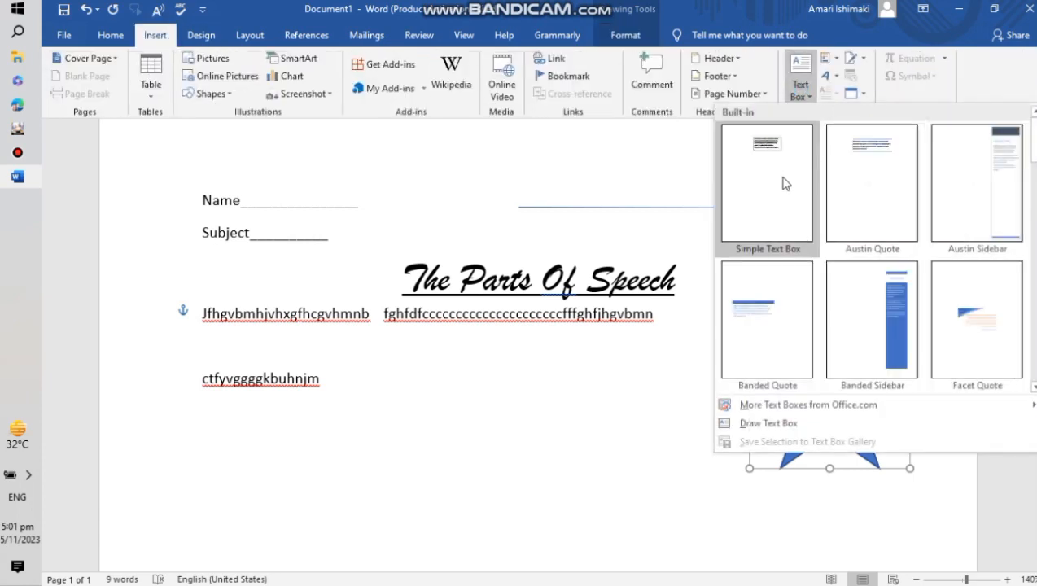
{"action": "left_click", "coordinate": [783, 184]}
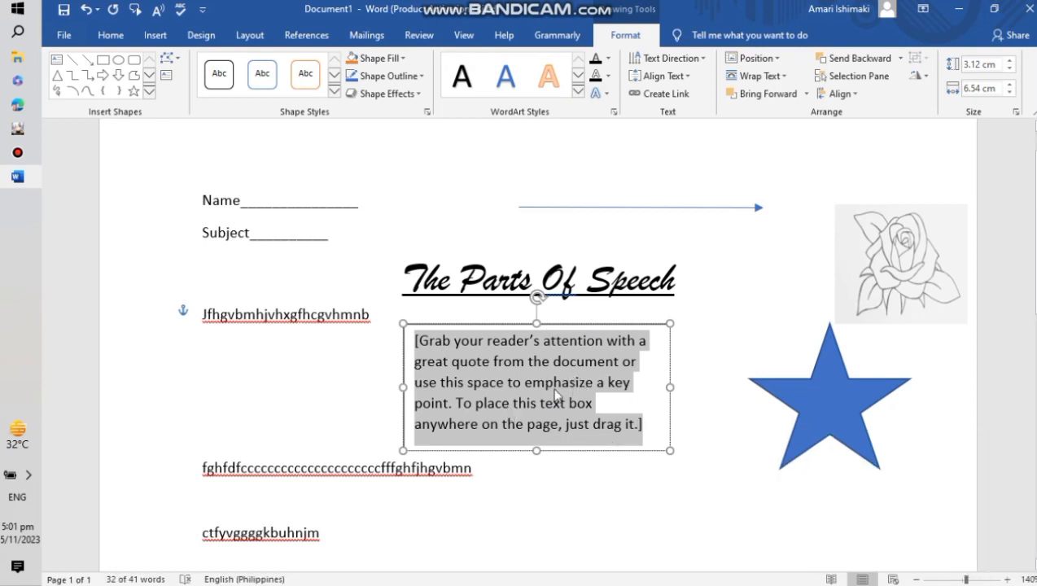
- Move the text box down below the star at the right side of the page
{"action": "left_click", "coordinate": [667, 493]}
{"action": "left_click", "coordinate": [618, 390]}
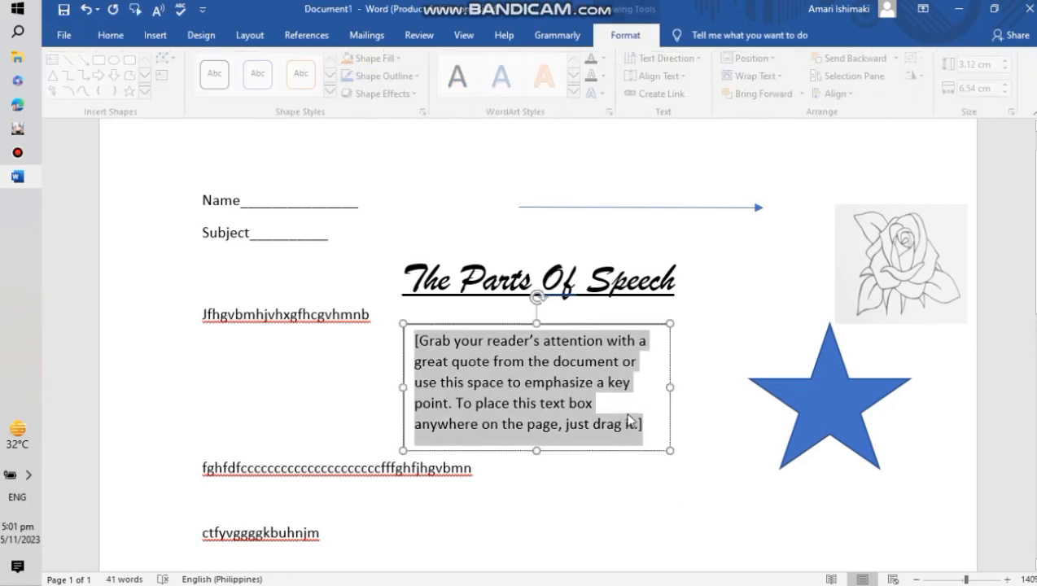
{"action": "left_click_drag", "start_coordinate": [608, 323], "coordinate": [892, 467]}
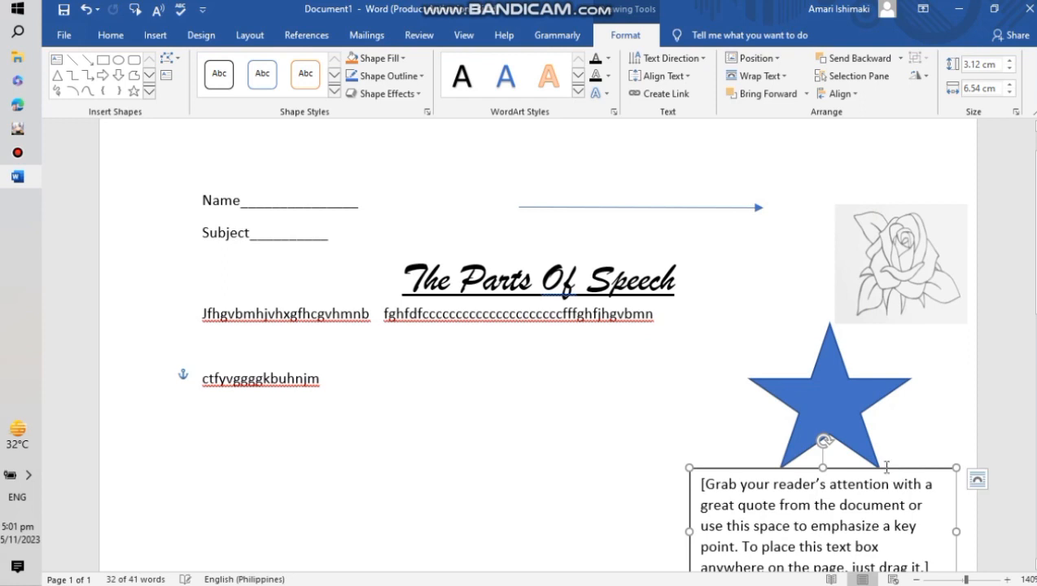
- Open the text box's layout options to review its text wrapping choices
{"action": "scroll", "coordinate": [839, 355], "scroll_direction": "down", "scroll_amount": 4}
{"action": "left_click", "coordinate": [835, 252]}
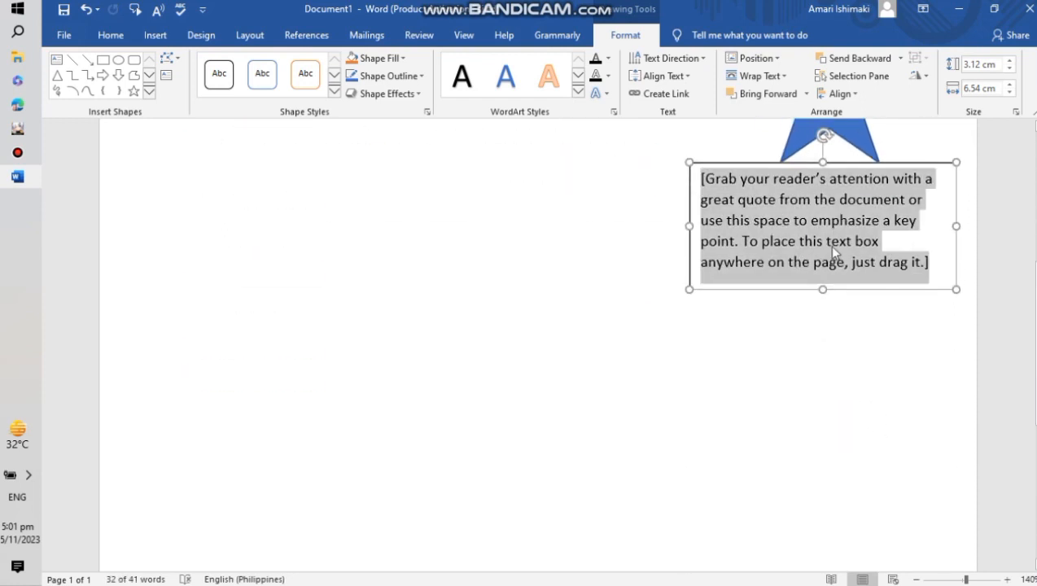
{"action": "left_click", "coordinate": [906, 147]}
{"action": "scroll", "coordinate": [907, 147], "scroll_direction": "up", "scroll_amount": 2}
{"action": "left_click", "coordinate": [957, 249]}
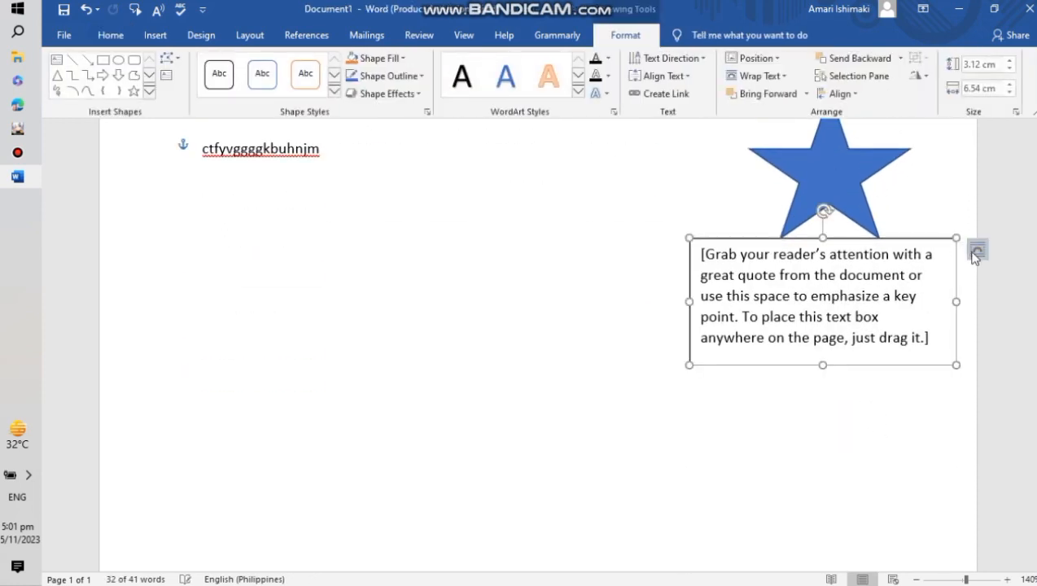
{"action": "left_click", "coordinate": [977, 251]}
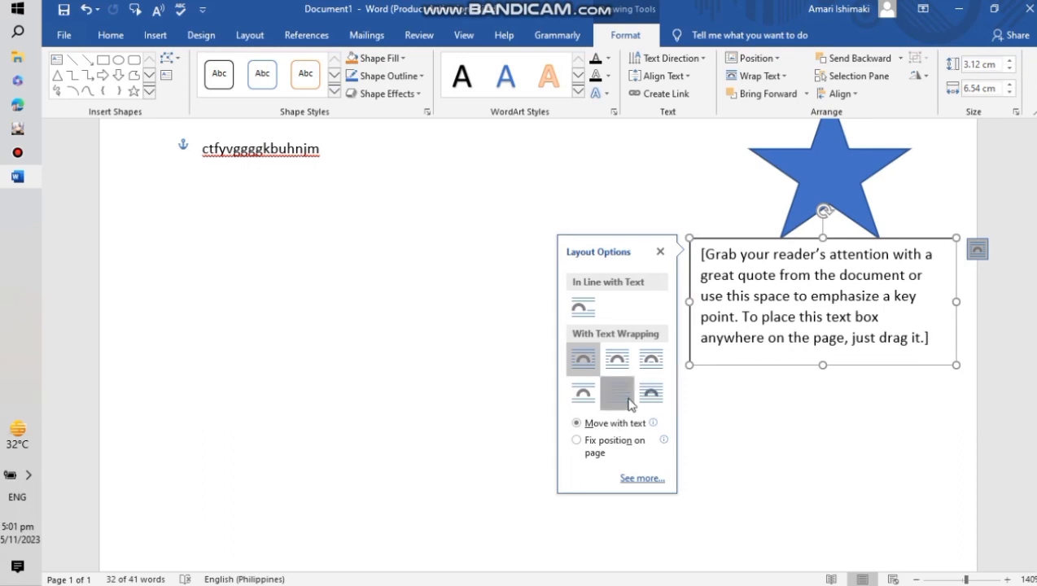
{"action": "left_click", "coordinate": [813, 298]}
{"action": "left_click", "coordinate": [875, 380]}
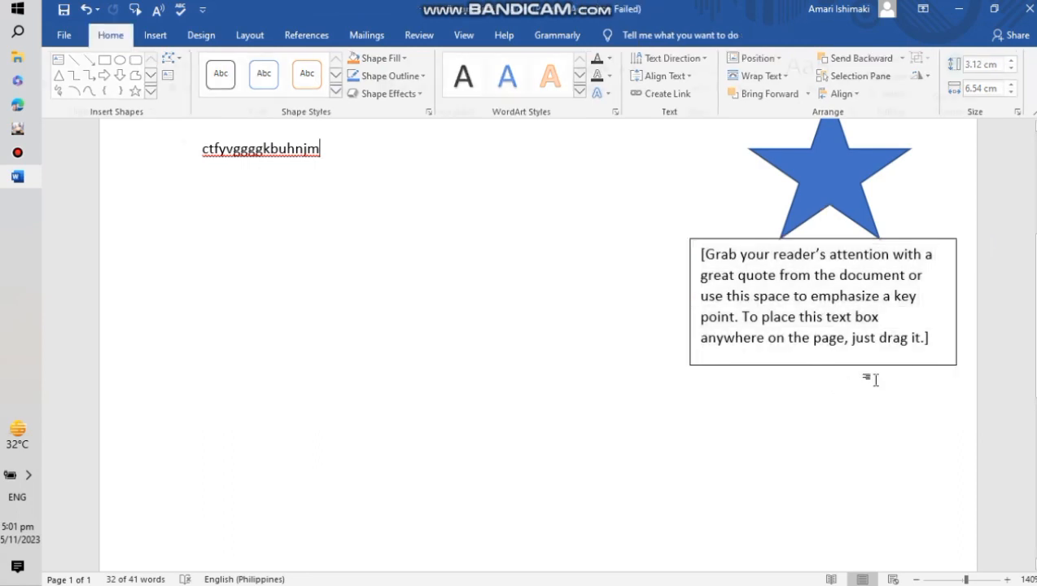
{"action": "left_click", "coordinate": [944, 319]}
{"action": "left_click_drag", "start_coordinate": [938, 285], "coordinate": [731, 210]}
{"action": "scroll", "coordinate": [676, 258], "scroll_direction": "up", "scroll_amount": 3}
{"action": "left_click_drag", "start_coordinate": [613, 364], "coordinate": [764, 468]}
{"action": "left_click_drag", "start_coordinate": [641, 405], "coordinate": [208, 149]}
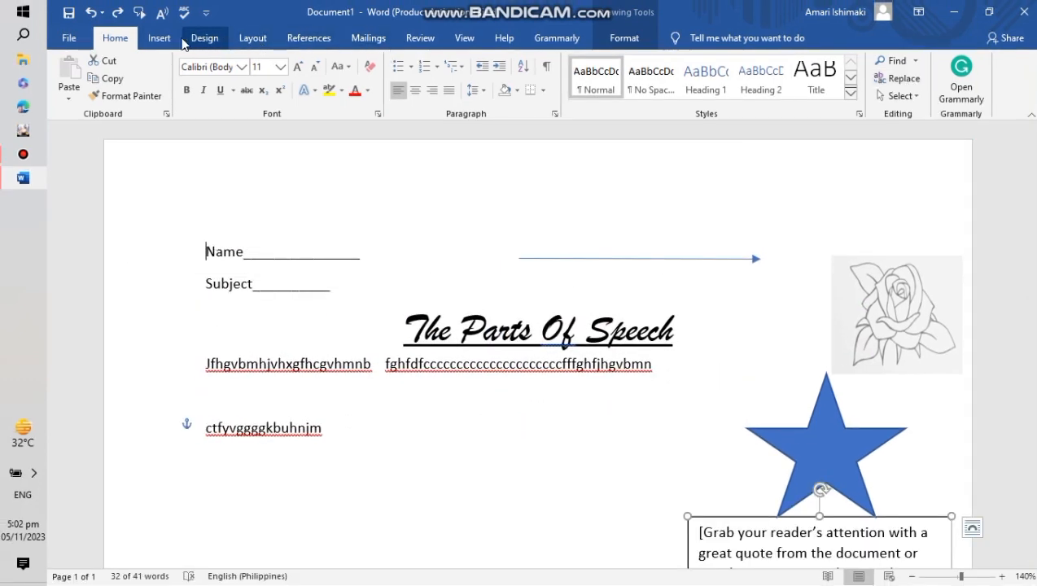
{"action": "left_click", "coordinate": [248, 39]}
{"action": "left_click", "coordinate": [221, 40]}
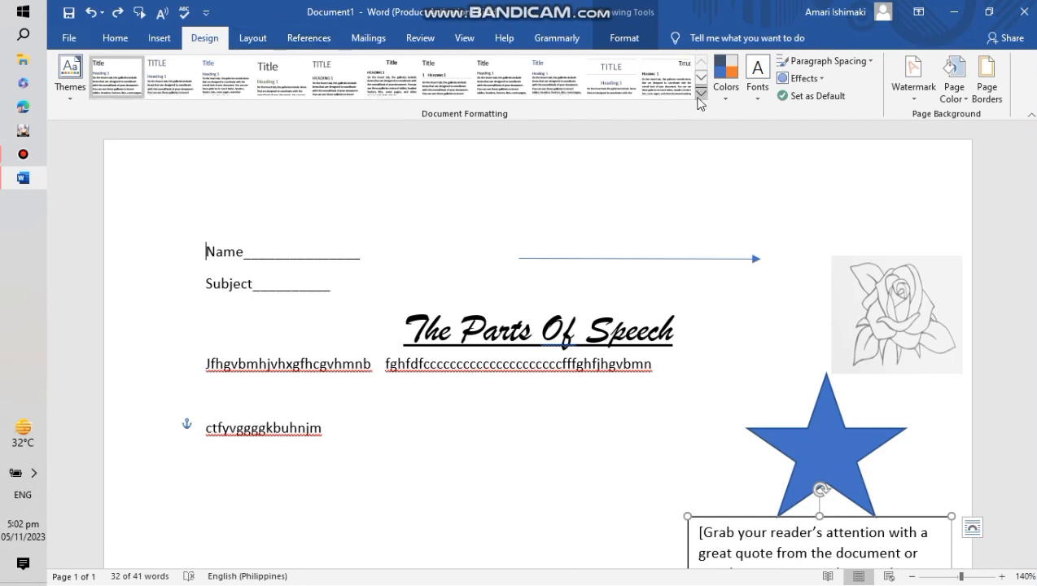
{"action": "left_click", "coordinate": [725, 79]}
{"action": "scroll", "coordinate": [779, 312], "scroll_direction": "down", "scroll_amount": 1}
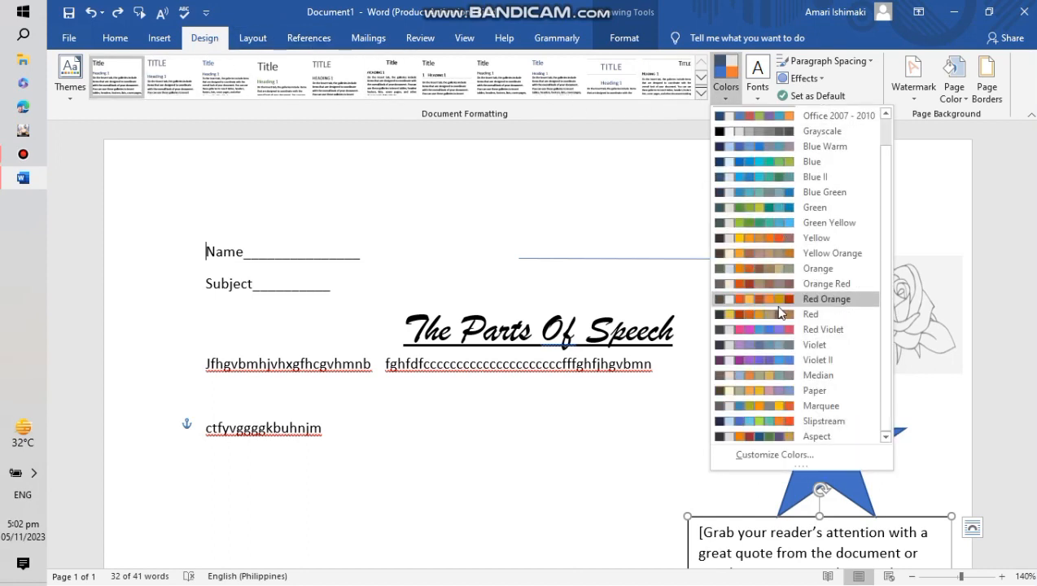
{"action": "scroll", "coordinate": [763, 269], "scroll_direction": "up", "scroll_amount": 1}
{"action": "left_click", "coordinate": [246, 38]}
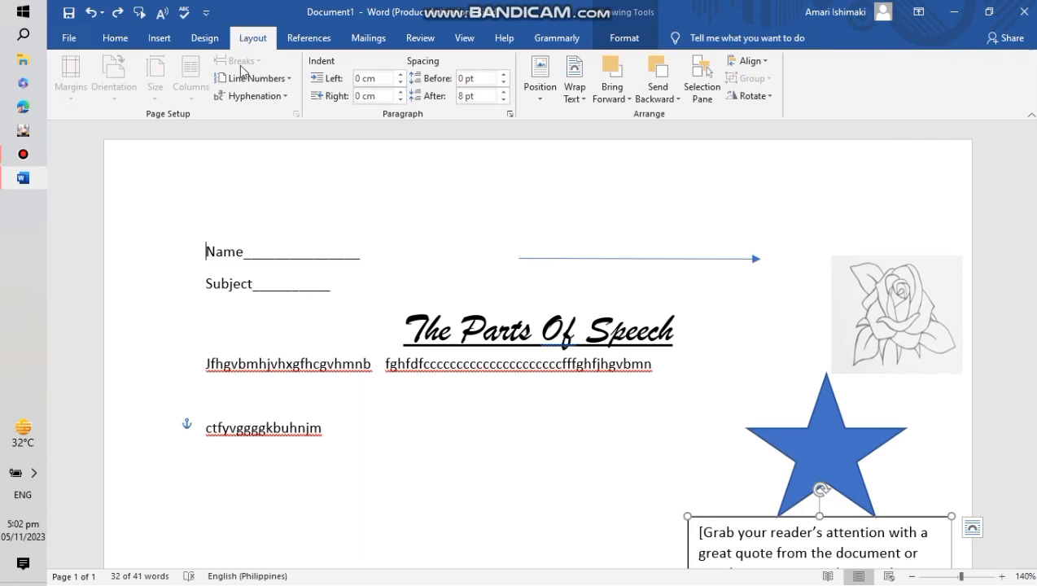
{"action": "left_click", "coordinate": [373, 38]}
{"action": "left_click", "coordinate": [335, 42]}
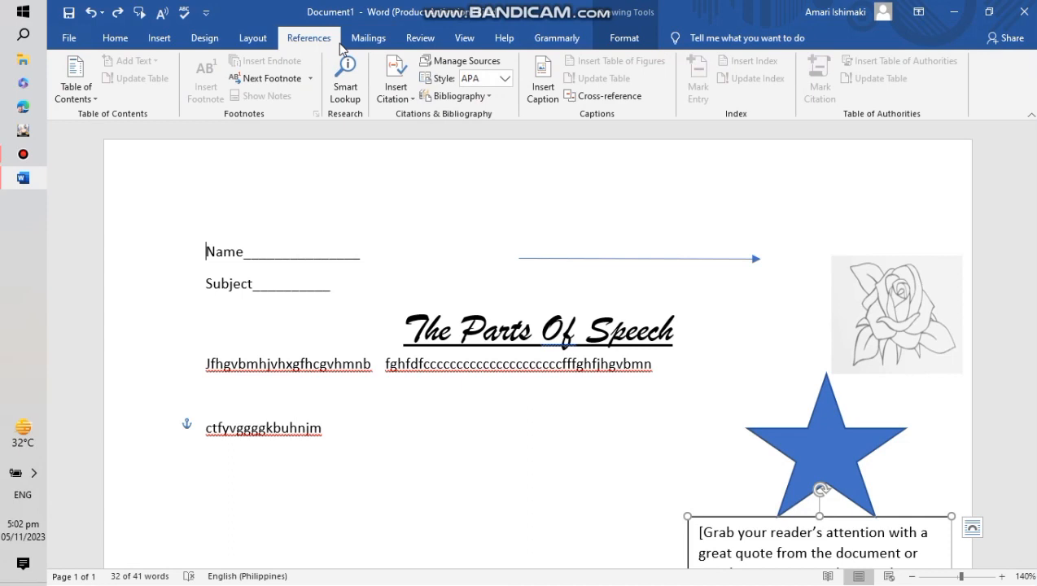
{"action": "left_click", "coordinate": [464, 38]}
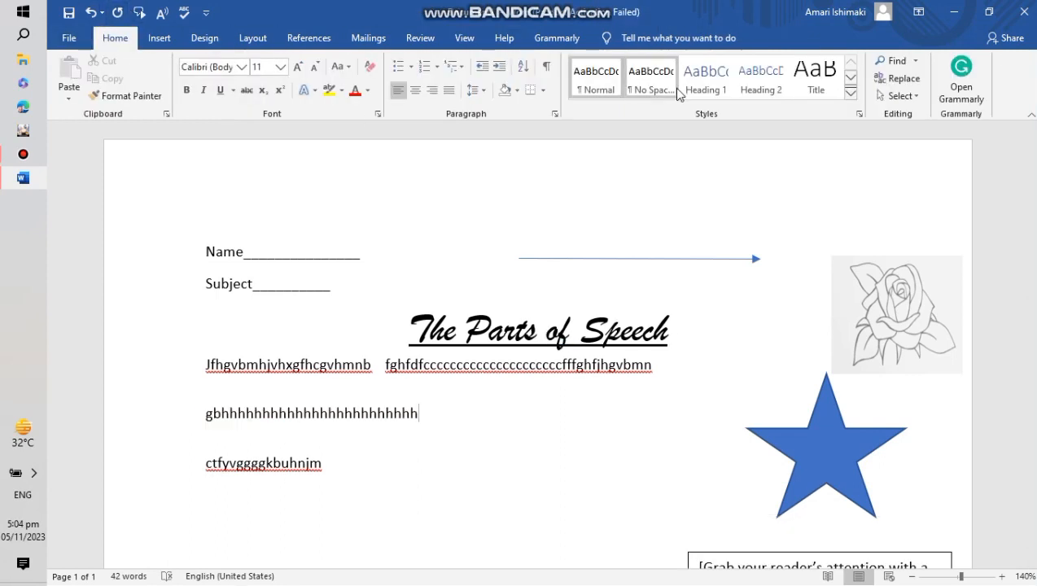
- Save the document to This PC in the Documents folder as a Word Document named Docu
{"action": "left_click", "coordinate": [70, 38]}
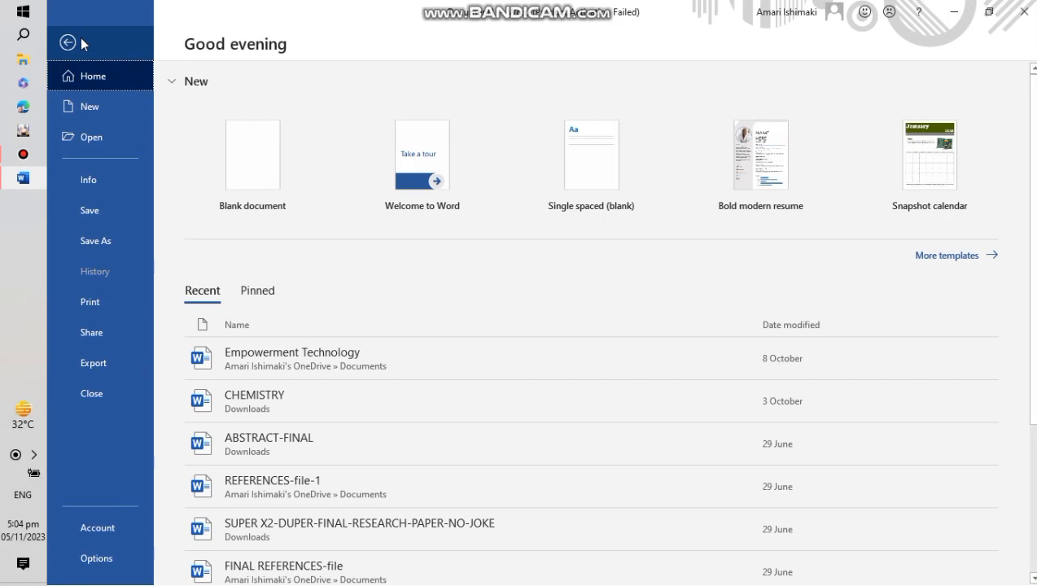
{"action": "left_click", "coordinate": [93, 213]}
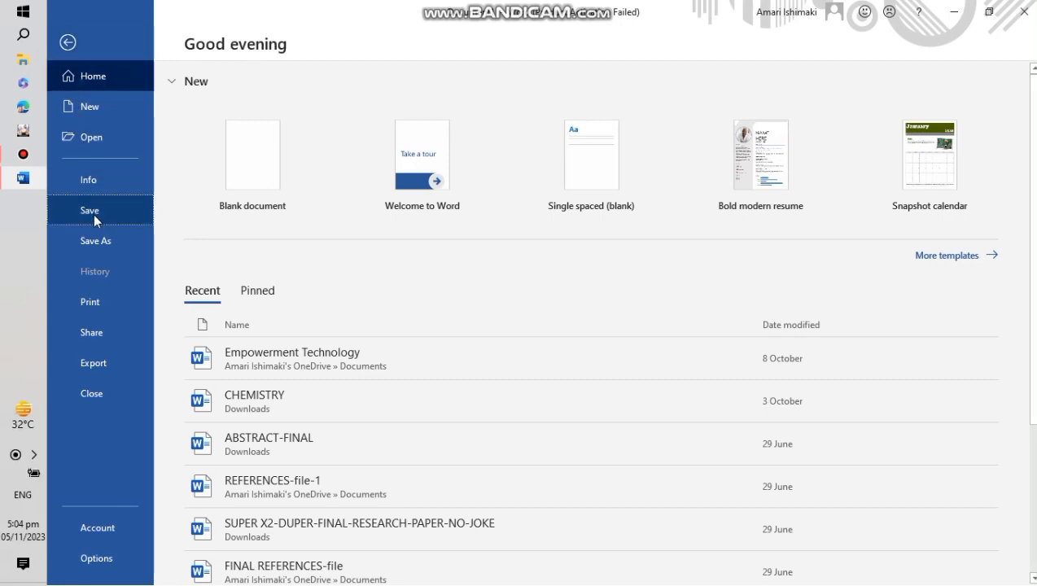
{"action": "left_click", "coordinate": [263, 200]}
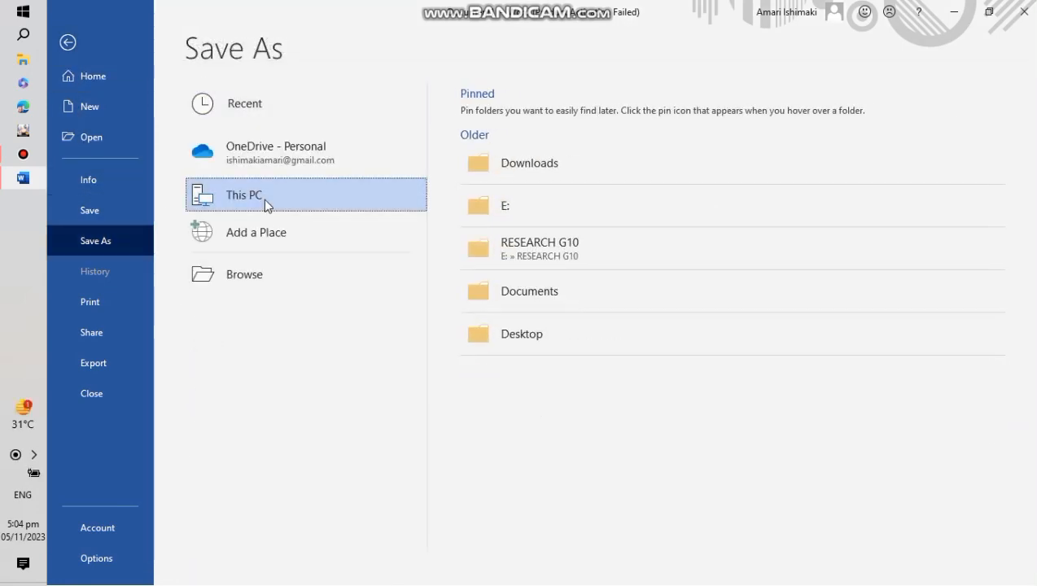
{"action": "left_click", "coordinate": [571, 304]}
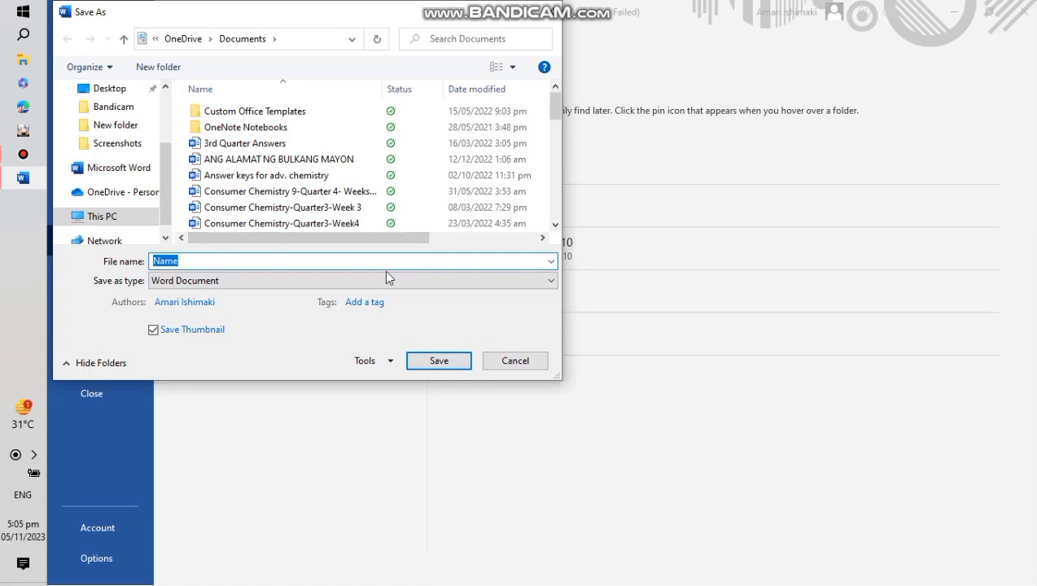
{"action": "key", "text": "BackSpace"}
{"action": "type", "text": "Docu"}
{"action": "left_click", "coordinate": [453, 363]}
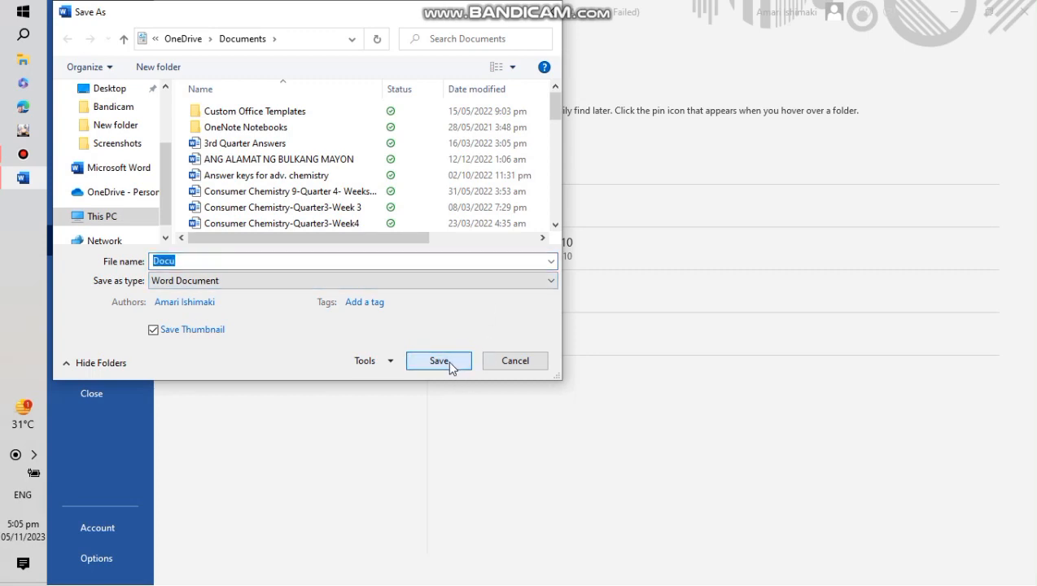